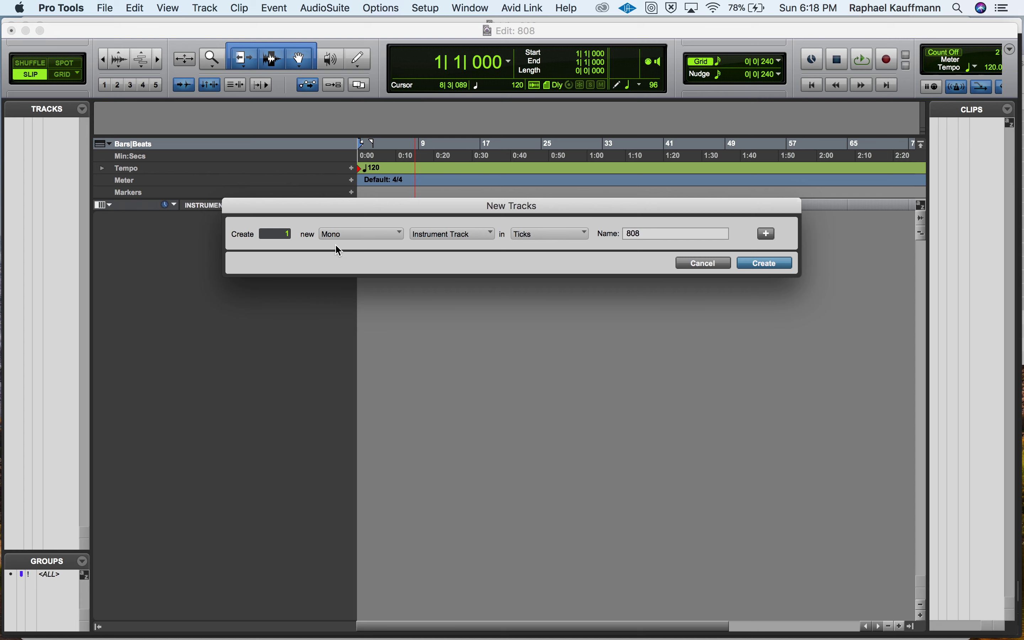
# Step: Create one mono instrument track named 808 and insert the Xpand!2 (mono) instrument plug-in on it
pyautogui.click(767, 263)
pyautogui.click(280, 220)
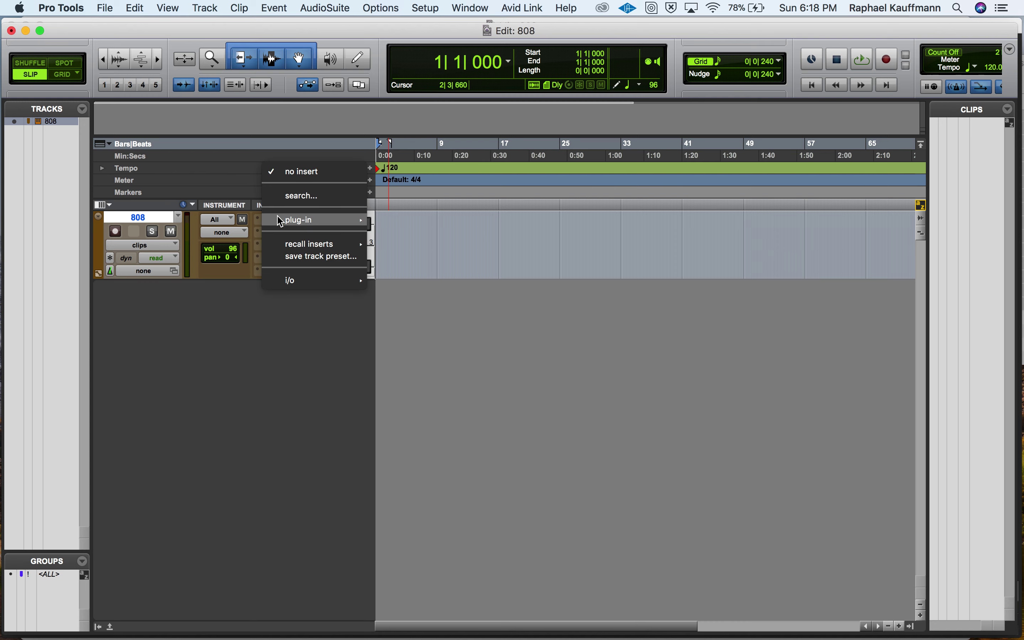
pyautogui.moveTo(418, 333)
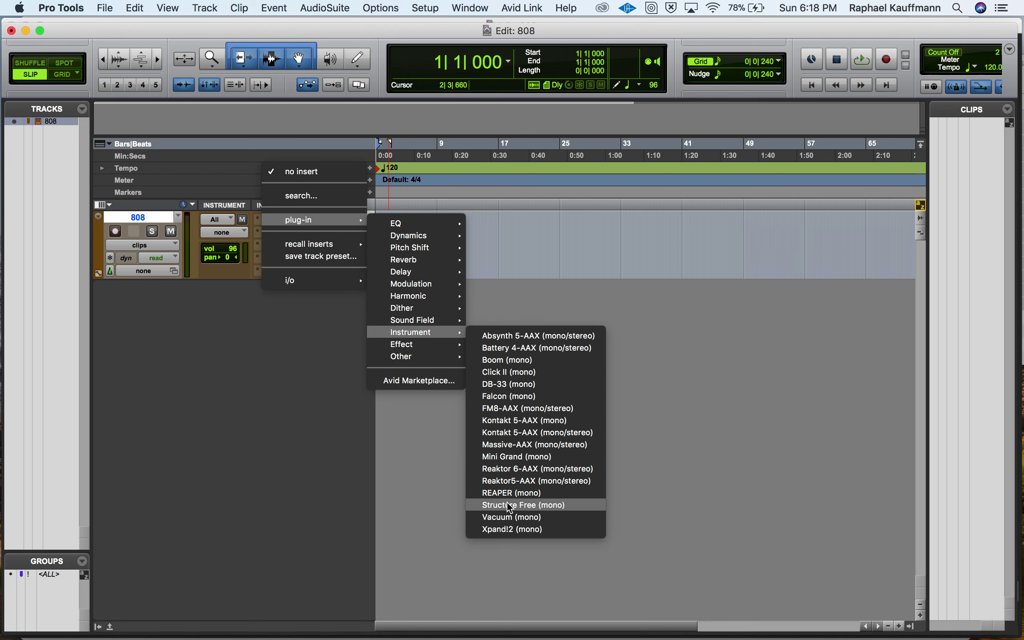
pyautogui.click(512, 529)
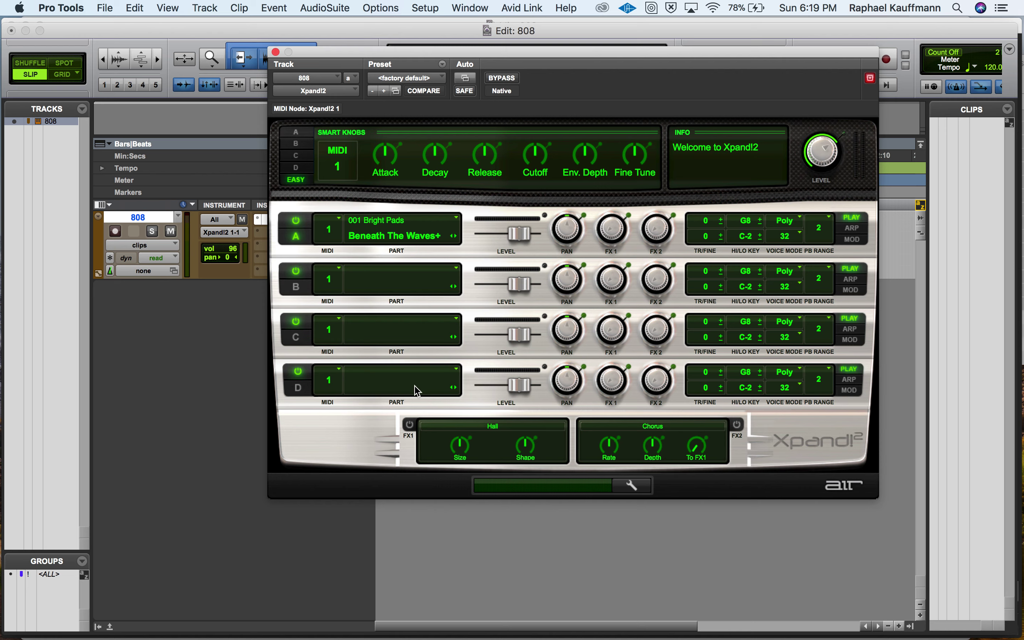
# Step: Load the +10 Stairway ToHeaven preset in Xpand!2 and show the docked MIDI editor in the Edit window
pyautogui.click(412, 78)
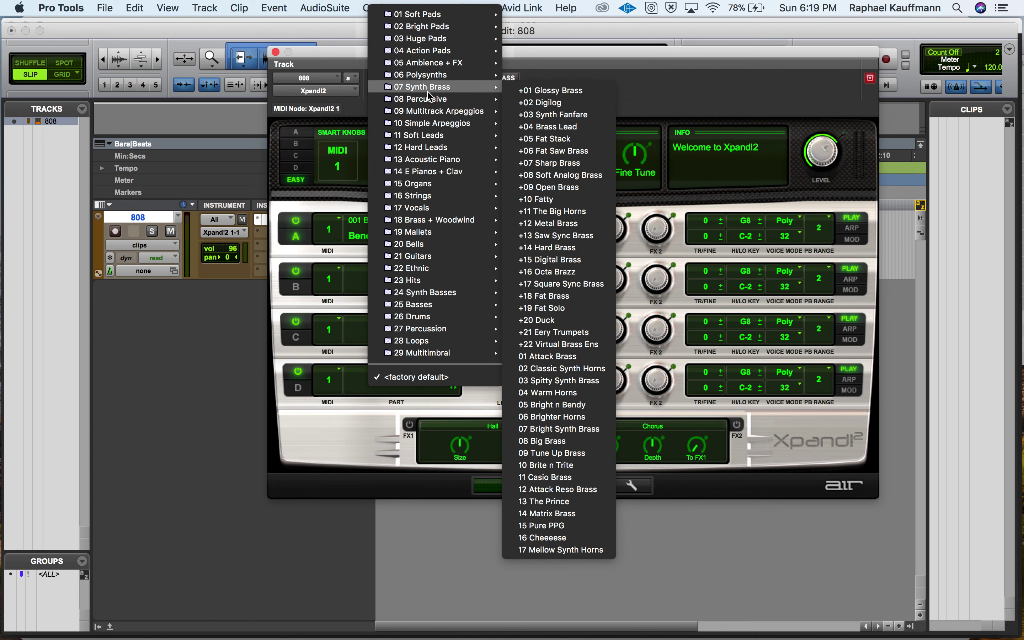
pyautogui.moveTo(440, 111)
pyautogui.click(536, 126)
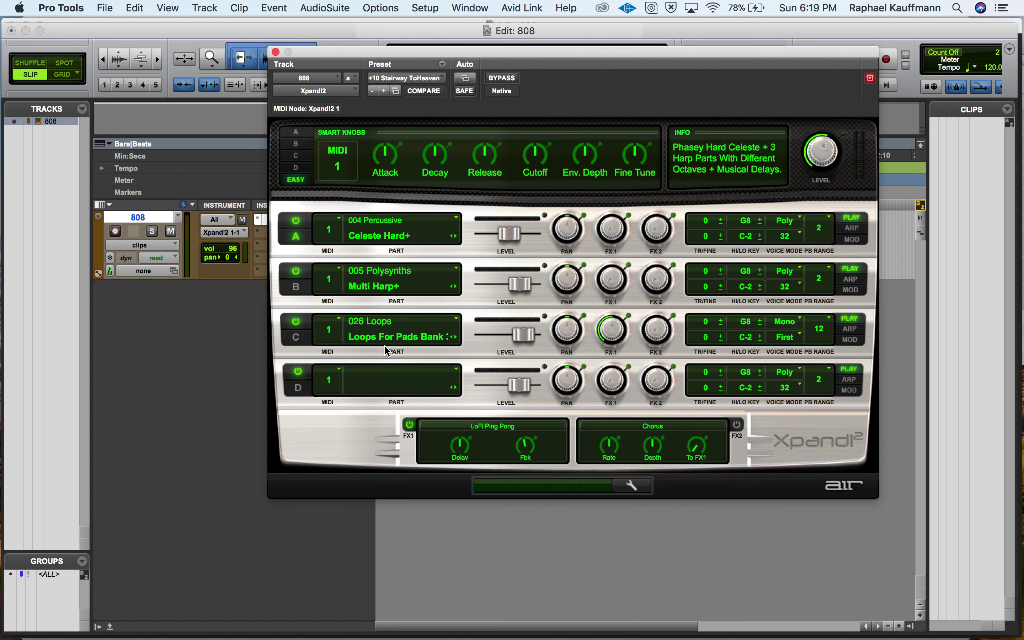
pyautogui.click(110, 626)
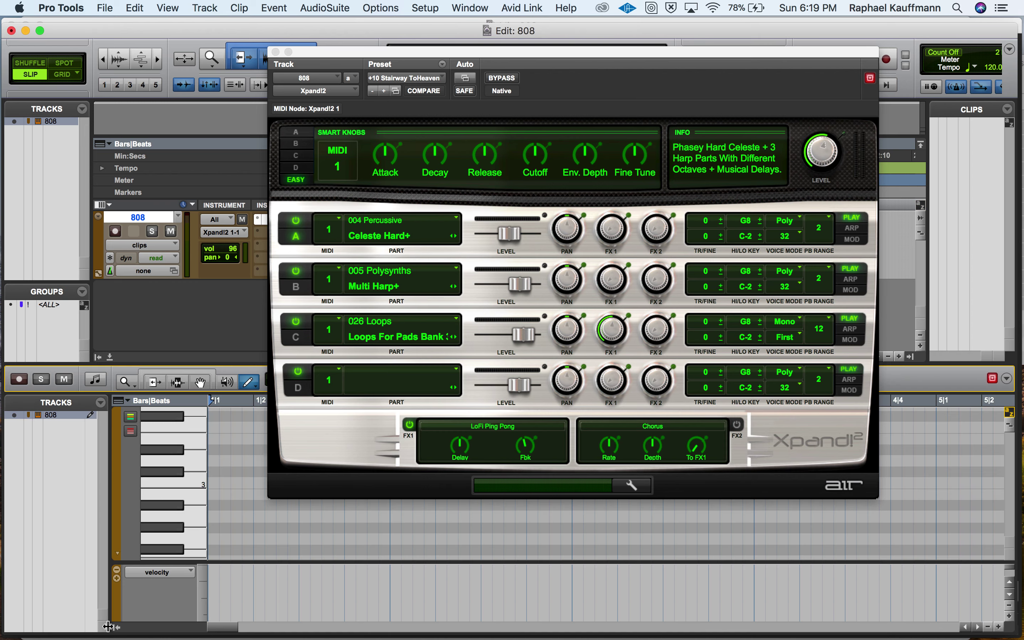
# Step: Audition parts A, B and C one at a time, switching off the other loaded parts for each
pyautogui.click(295, 321)
pyautogui.click(295, 271)
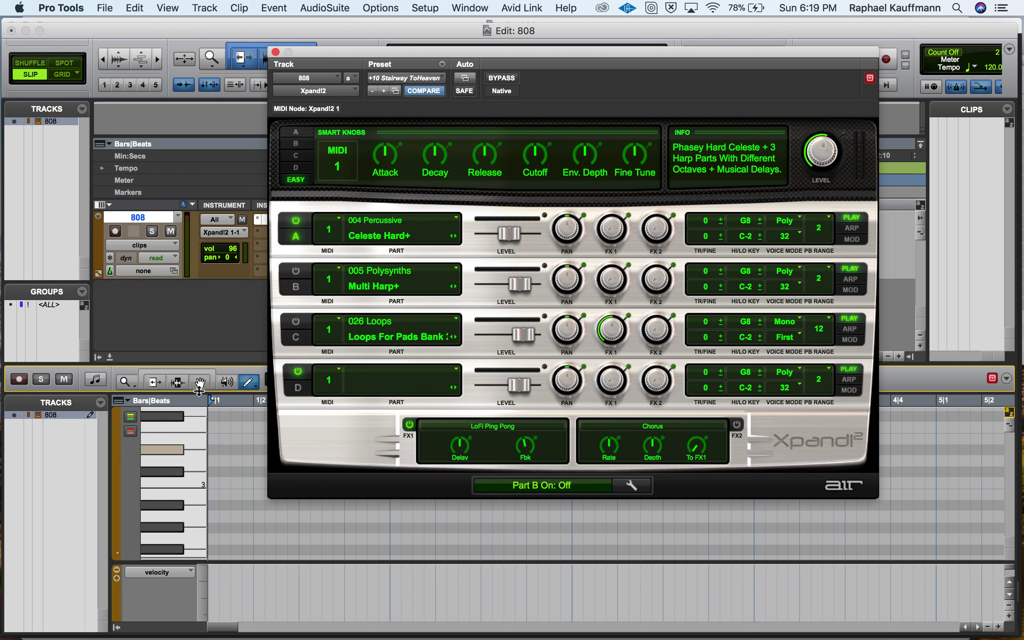
pyautogui.click(171, 480)
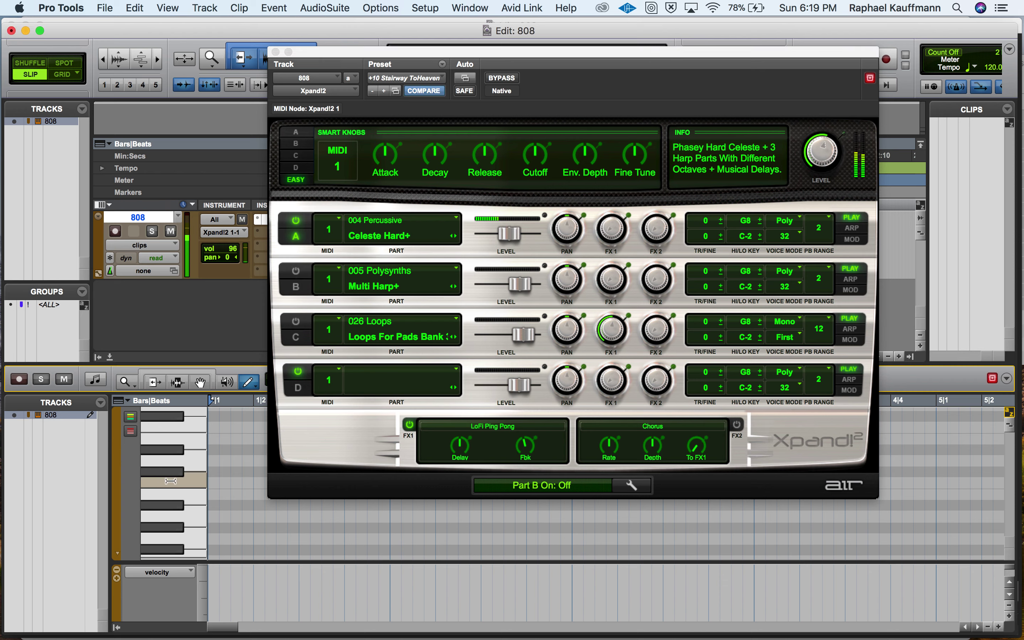
pyautogui.click(296, 270)
pyautogui.click(297, 221)
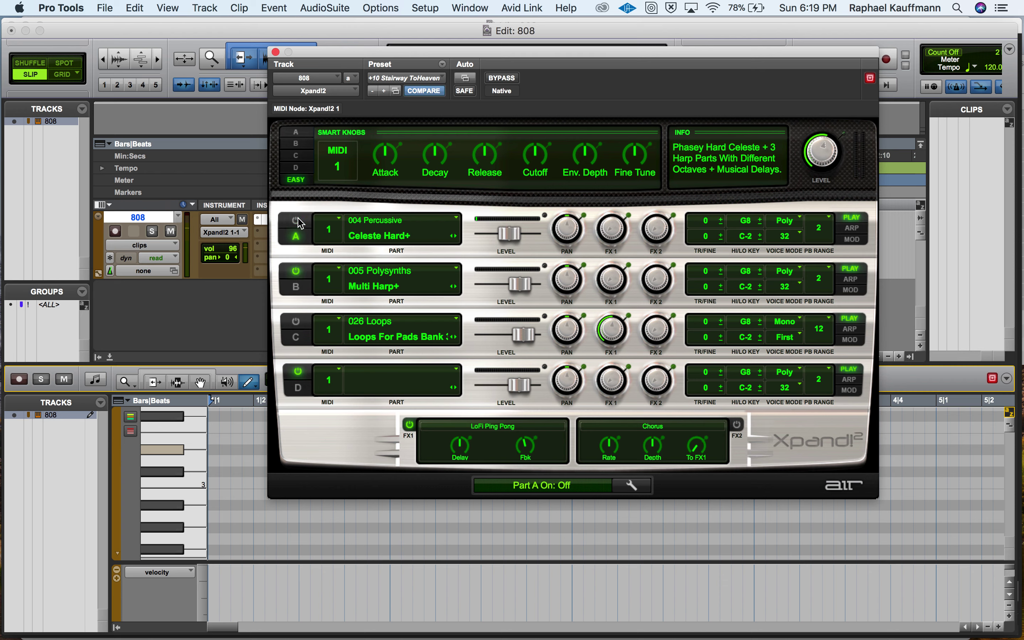
pyautogui.click(195, 480)
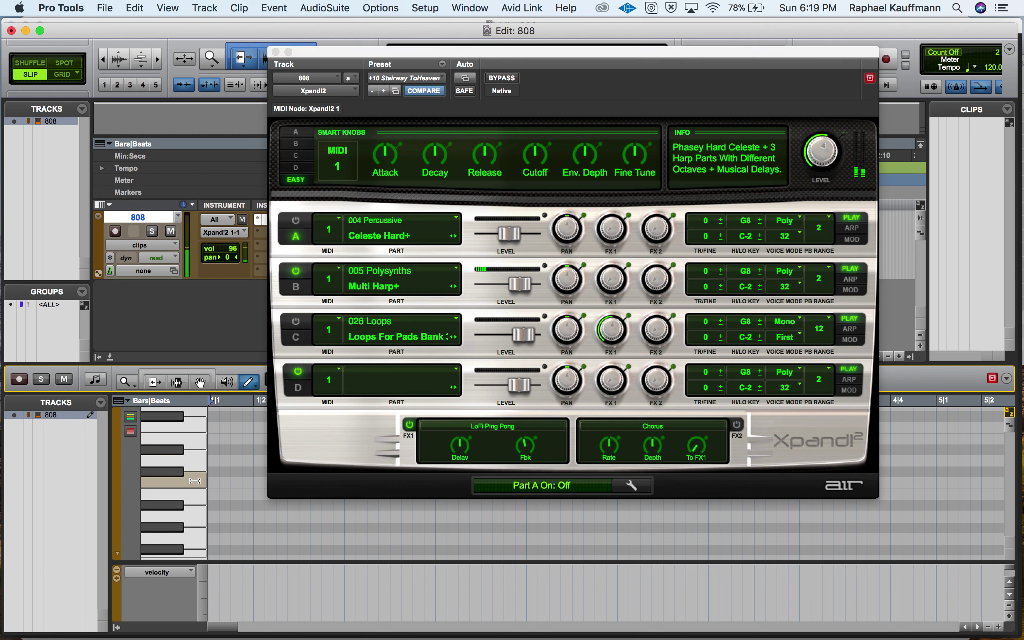
pyautogui.click(297, 271)
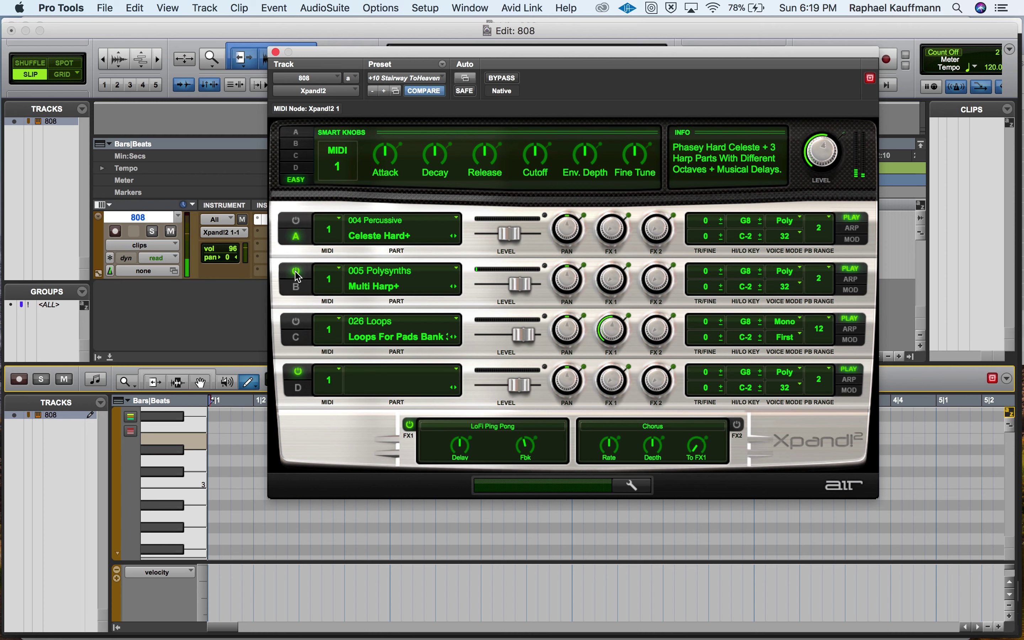
pyautogui.click(298, 321)
pyautogui.click(184, 484)
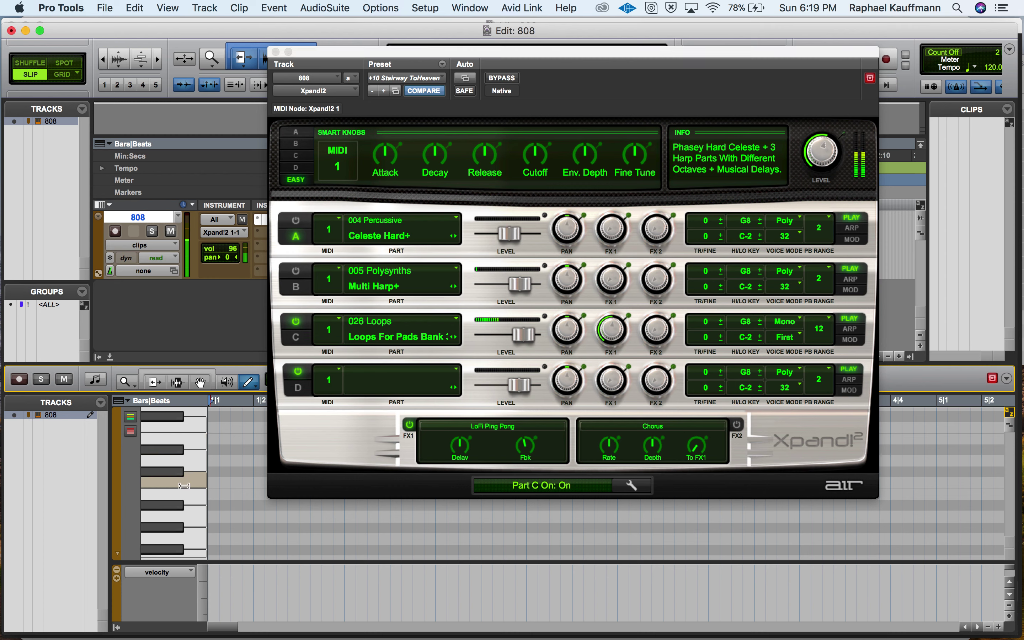
# Step: Turn parts B and A back on and play a key with all the preset's parts together
pyautogui.click(296, 271)
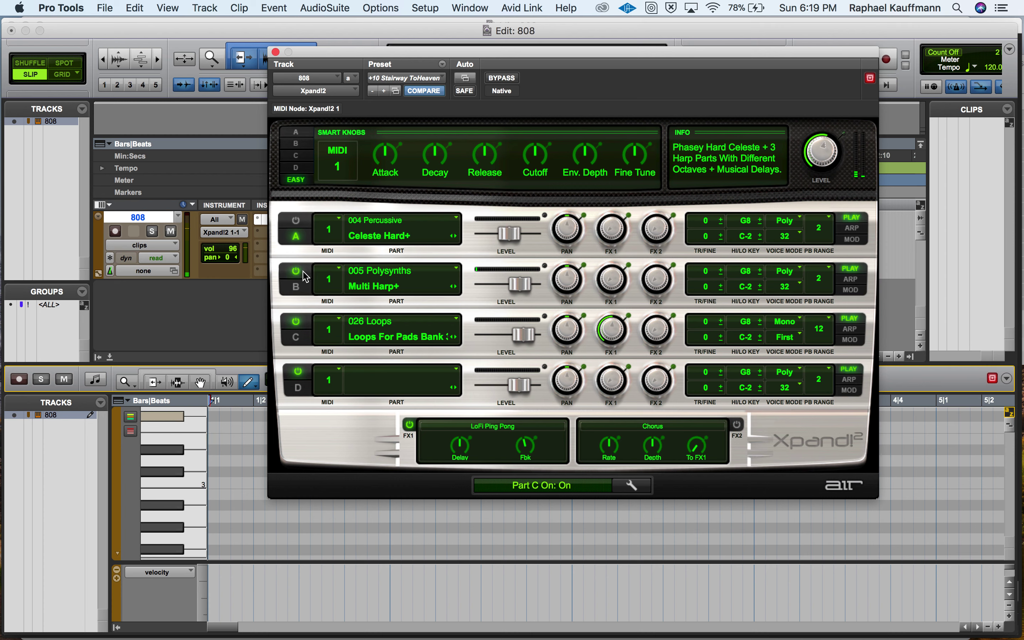
pyautogui.click(295, 220)
pyautogui.click(184, 479)
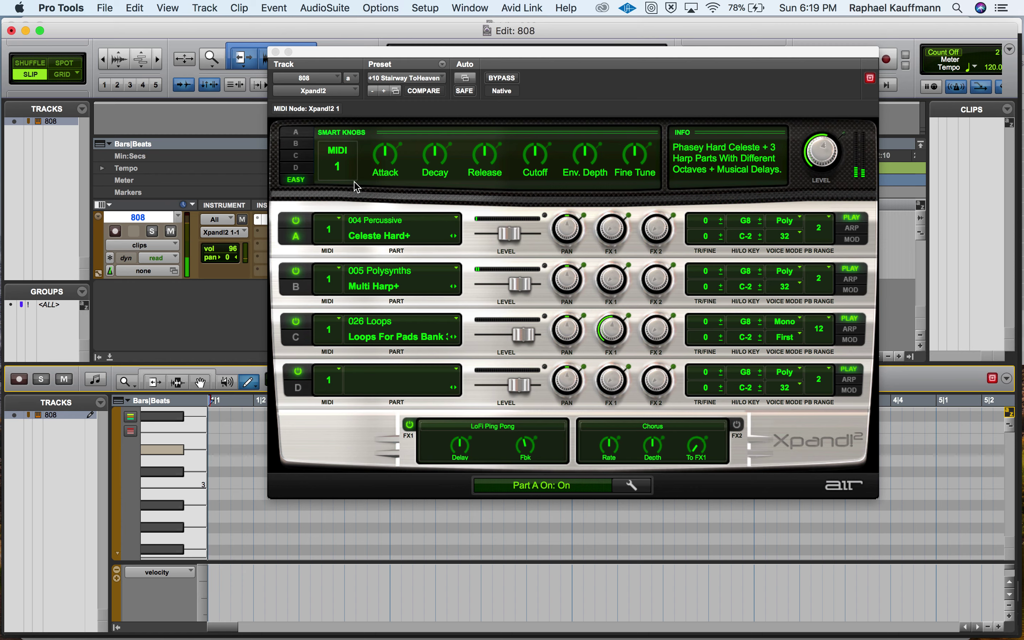
# Step: Restore the factory default preset, load Poly Electro Drum from 027 Basics into part A and audition it
pyautogui.click(402, 78)
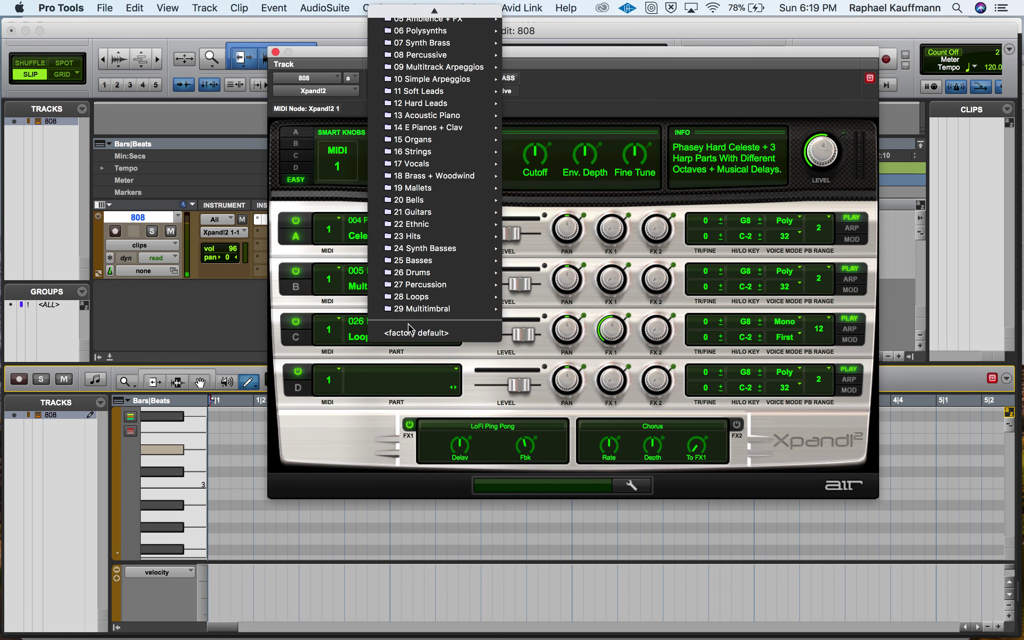
pyautogui.click(410, 334)
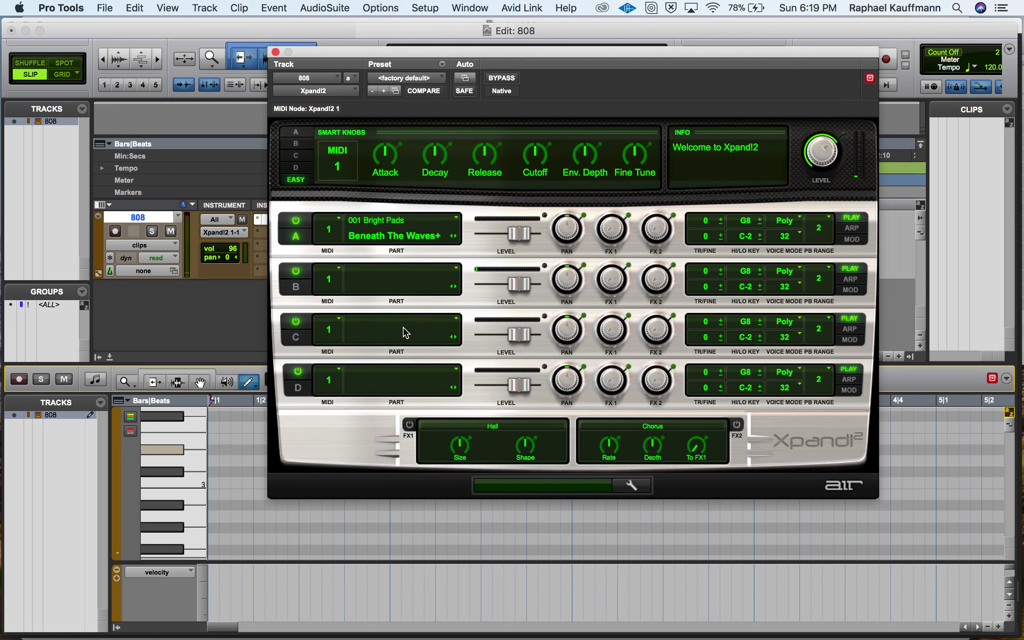
pyautogui.click(386, 235)
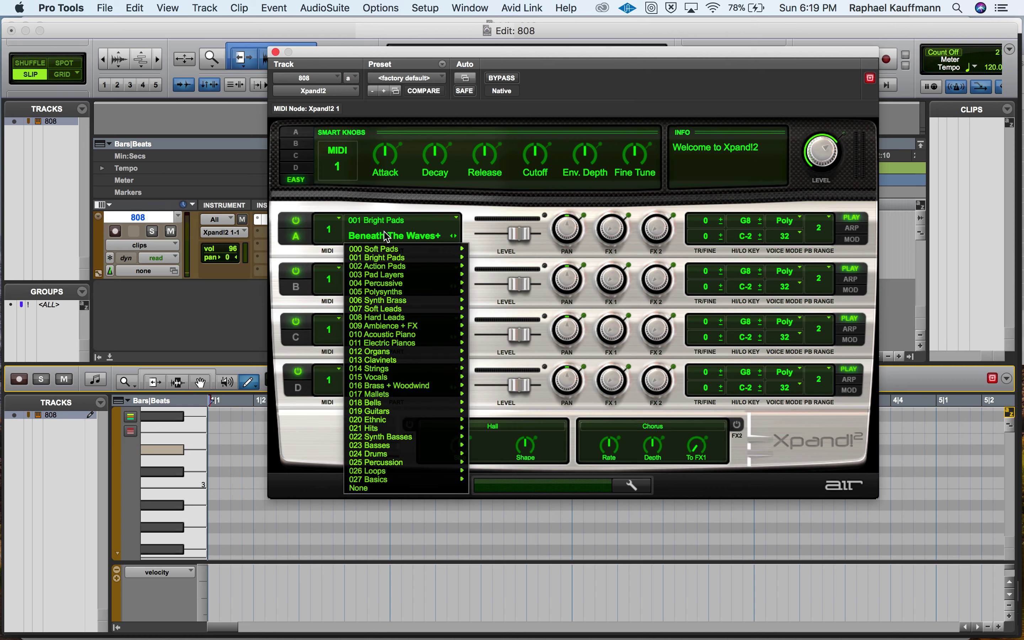
pyautogui.moveTo(399, 480)
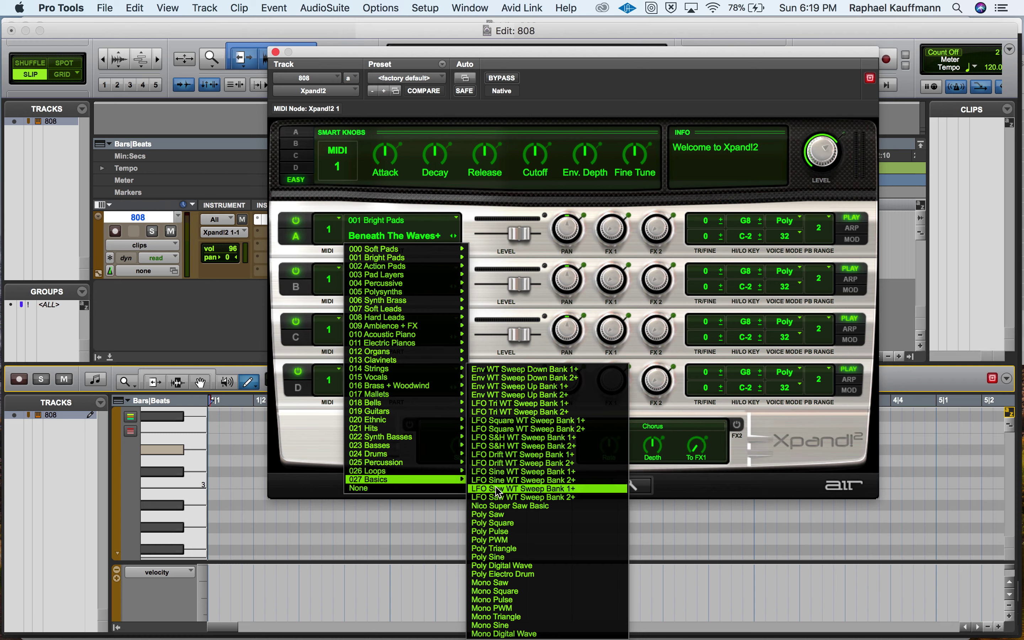
pyautogui.click(511, 574)
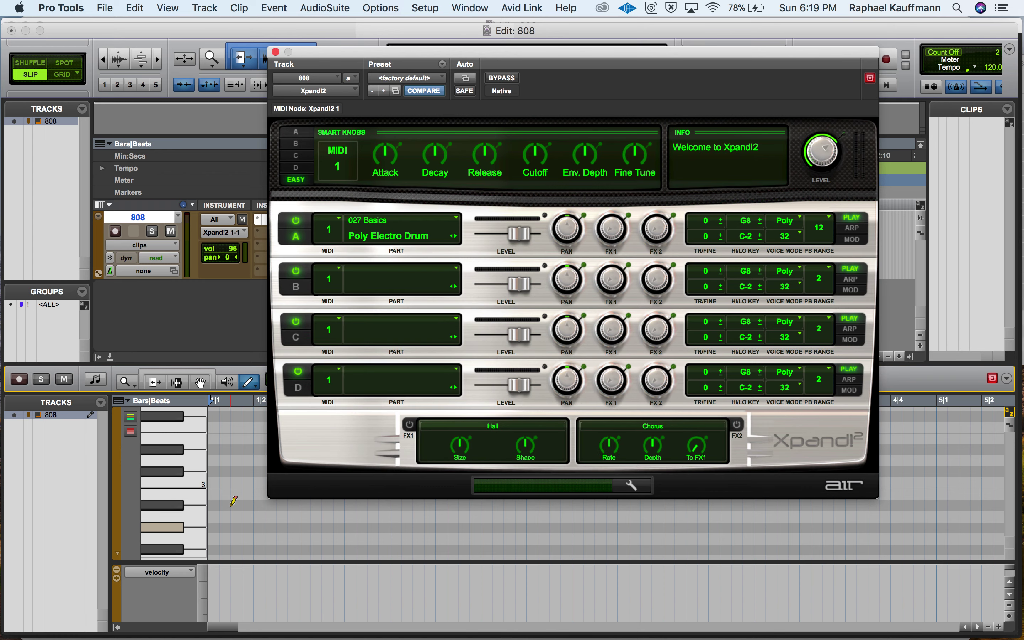
pyautogui.click(192, 485)
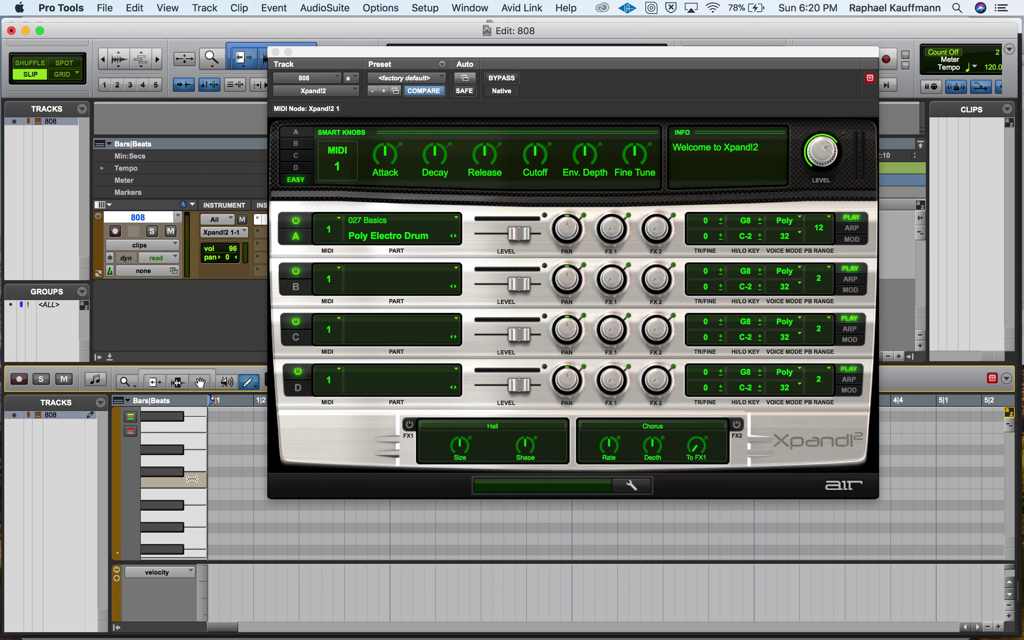
# Step: Set part A's voice mode to Mono
pyautogui.click(787, 224)
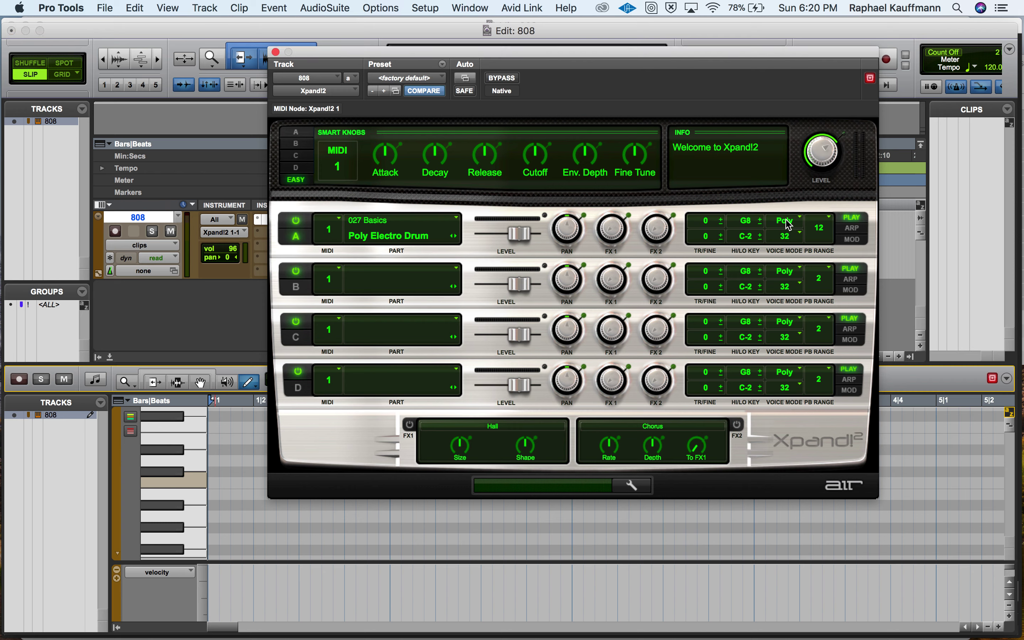
pyautogui.click(790, 224)
pyautogui.click(785, 244)
# Step: Show the smart knobs for part A and turn Noise Vol all the way down
pyautogui.click(295, 132)
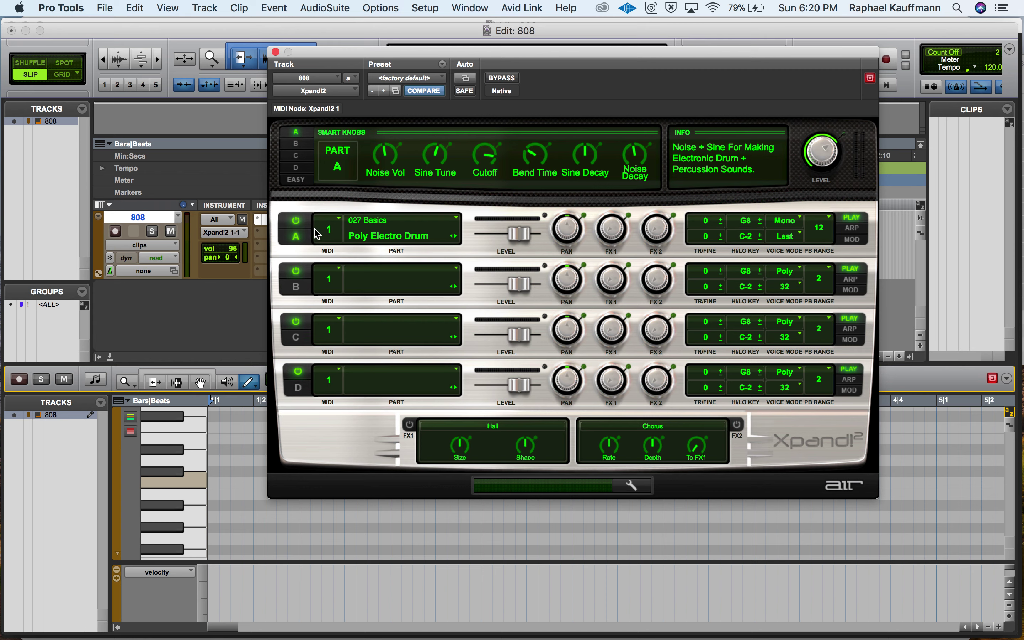
pyautogui.click(297, 183)
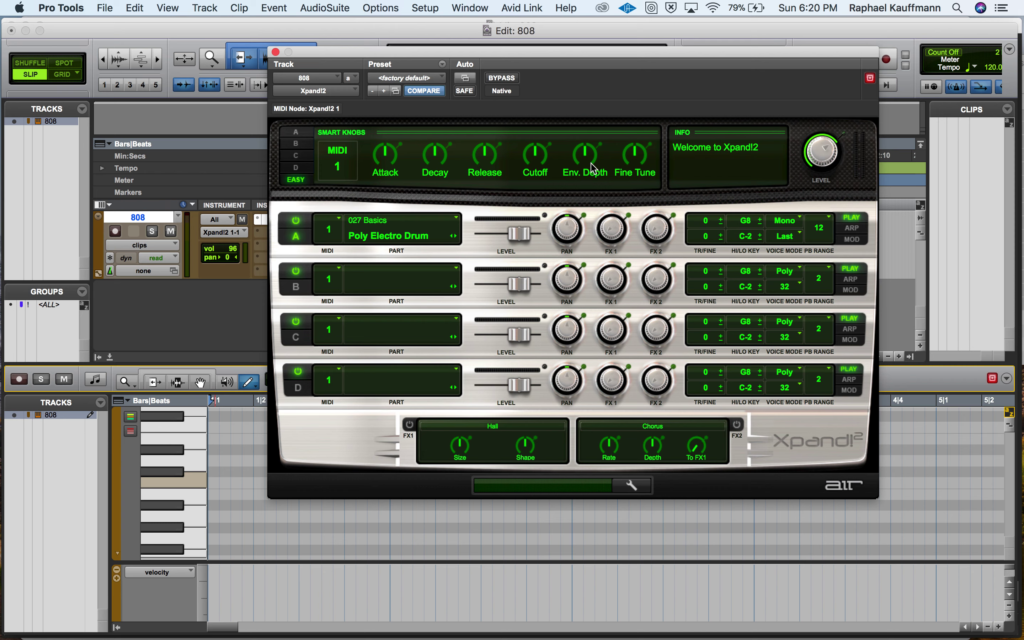
pyautogui.click(298, 133)
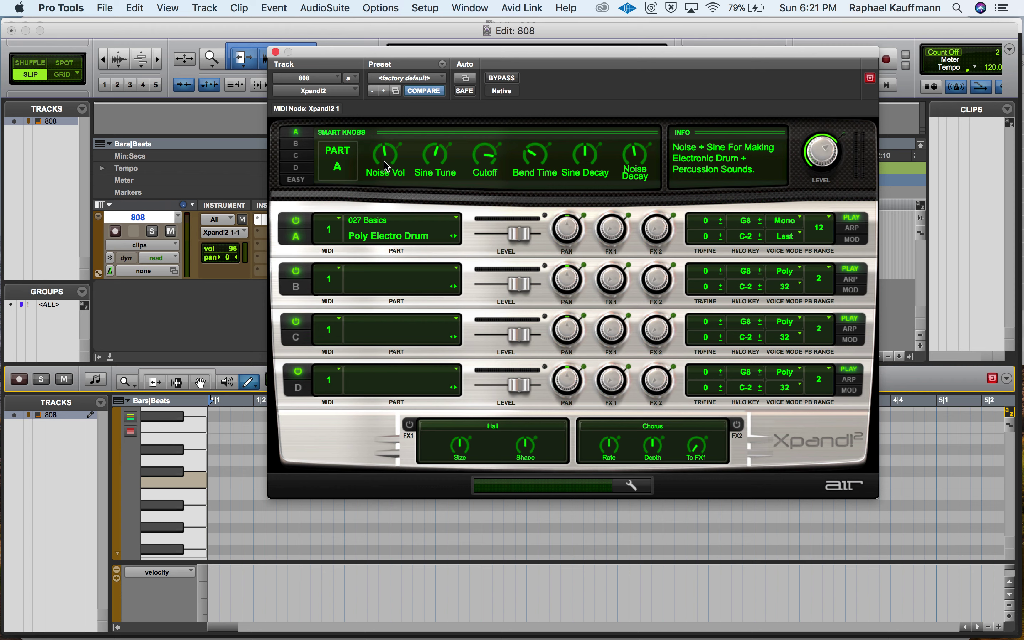
pyautogui.moveTo(385, 156); pyautogui.dragTo(377, 238)
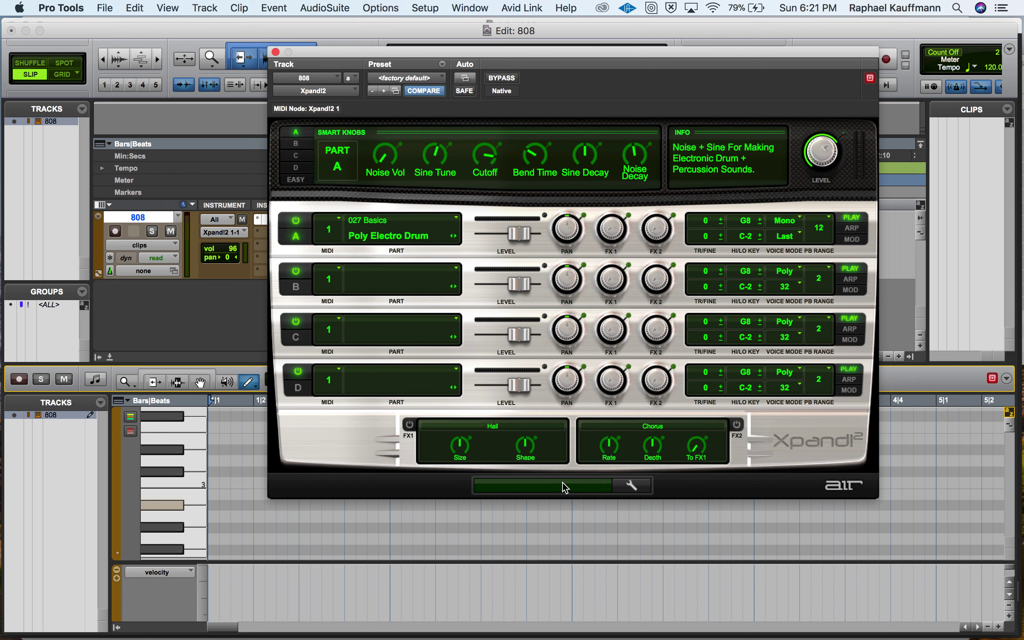
# Step: Raise part A's Sine Tune to 75 % and audition the sound on the piano keys
pyautogui.moveTo(434, 165); pyautogui.dragTo(432, 136)
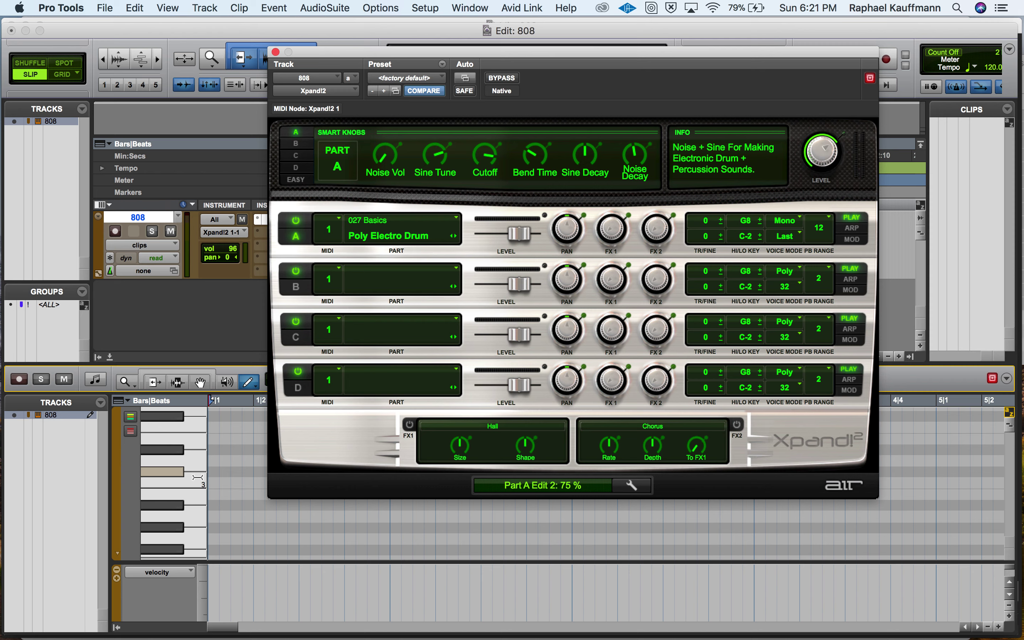
pyautogui.click(186, 478)
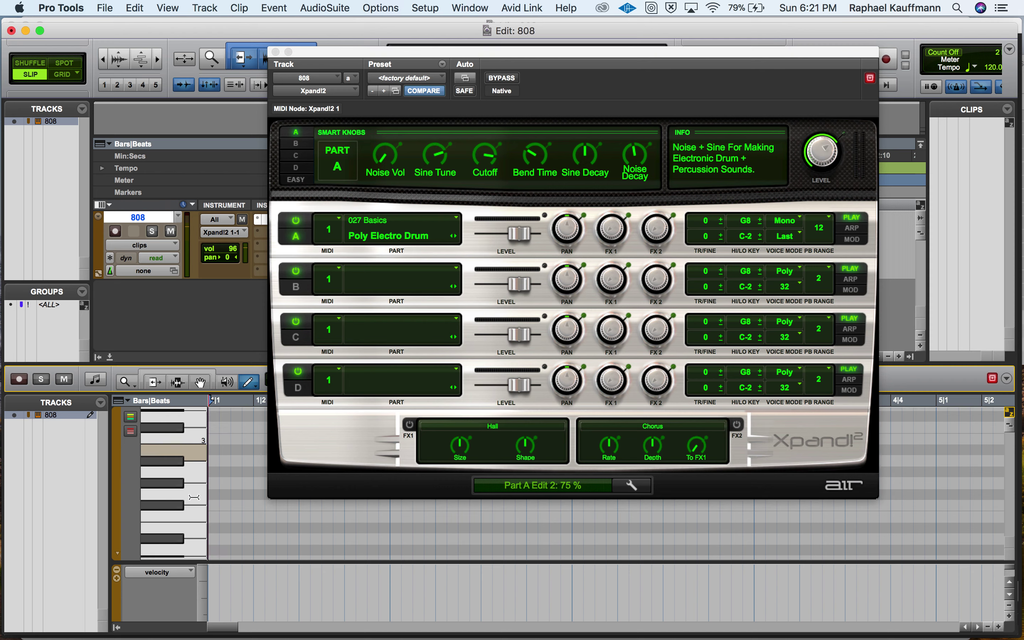
pyautogui.click(192, 479)
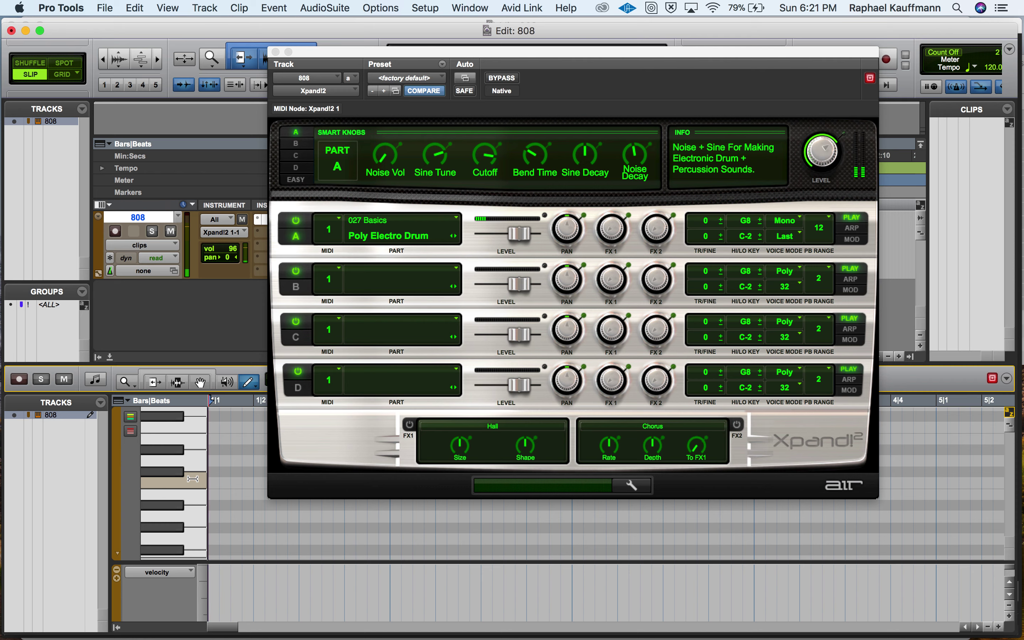
pyautogui.scroll(3, 193, 478)
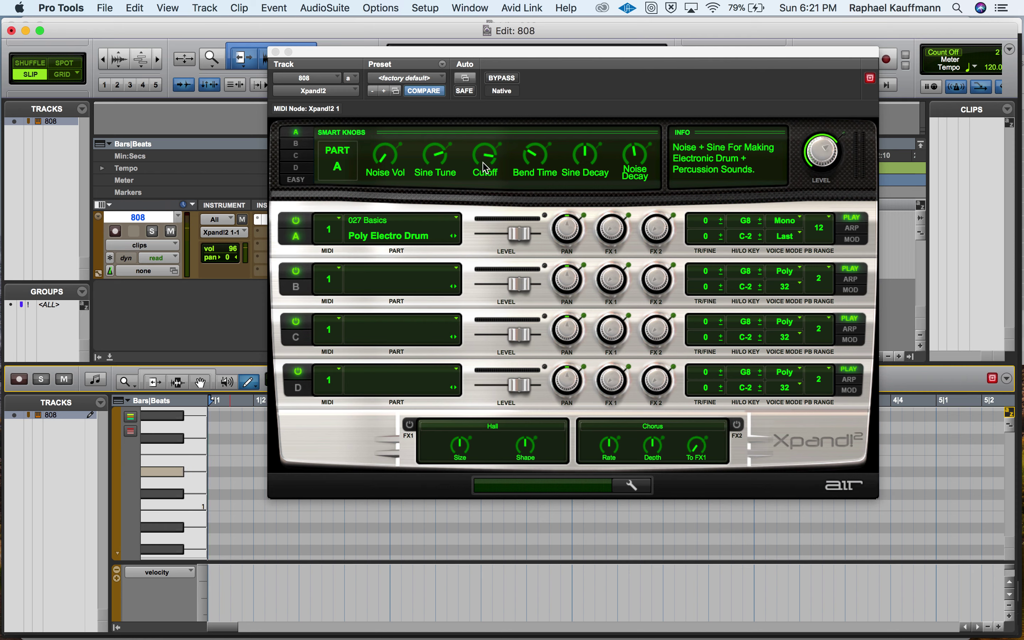
# Step: Lower part A's Cutoff to 55 % and audition the sound on a low key
pyautogui.moveTo(485, 168); pyautogui.dragTo(474, 203)
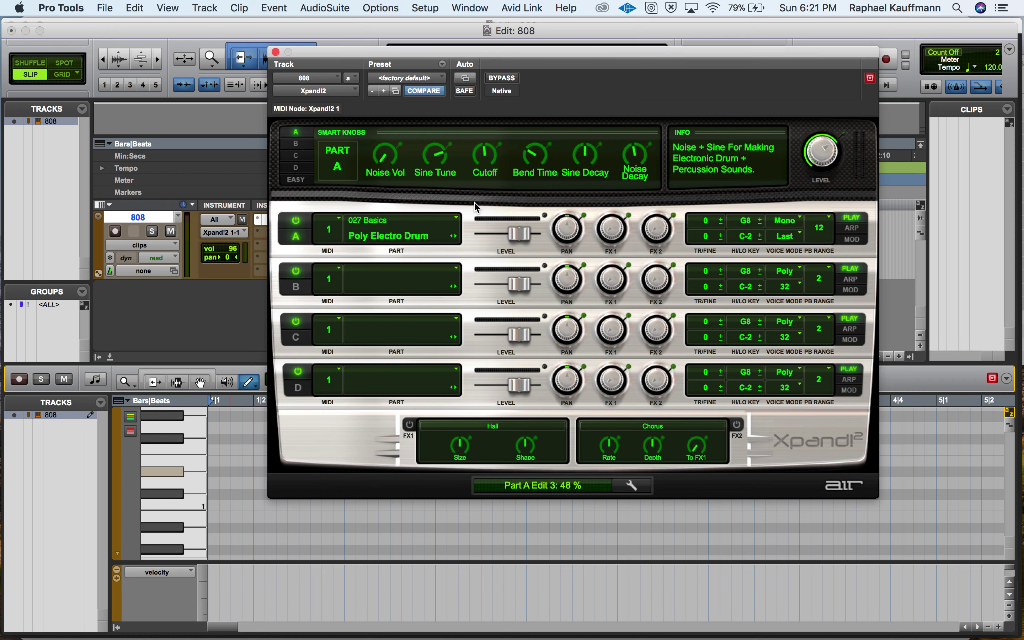
pyautogui.click(228, 400)
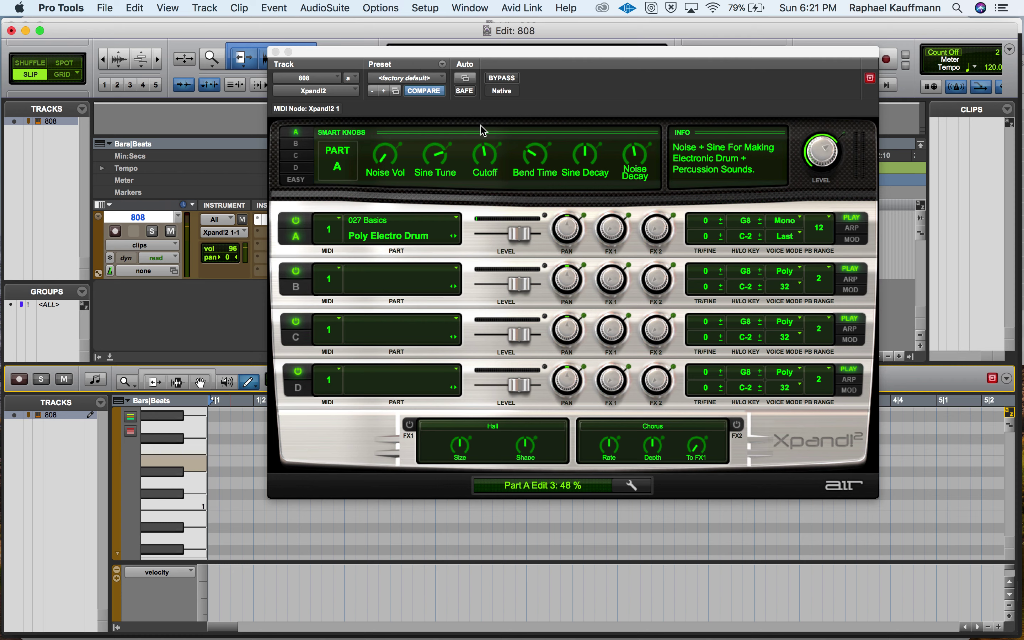
pyautogui.moveTo(485, 157); pyautogui.dragTo(483, 140)
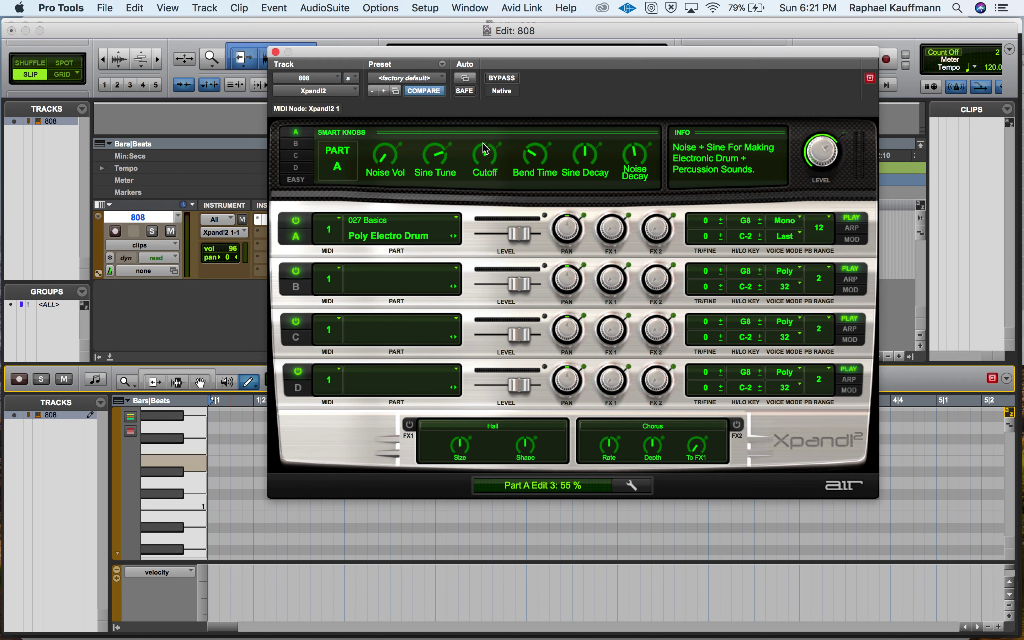
pyautogui.click(182, 500)
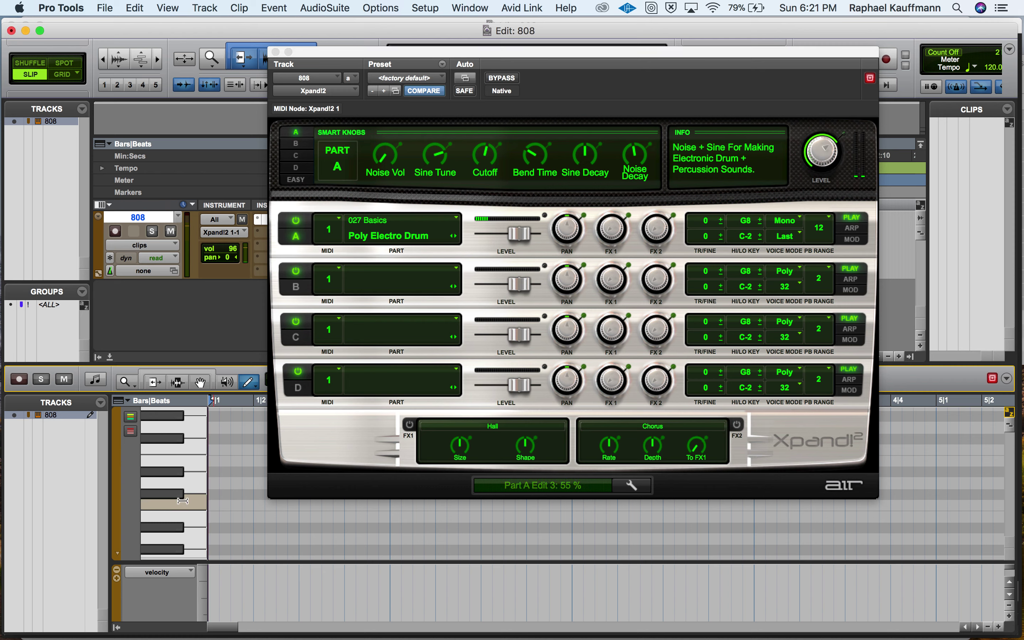
# Step: Set part A's Bend Time to 50 % and audition the sound on a low key
pyautogui.click(536, 161)
pyautogui.moveTo(536, 161); pyautogui.dragTo(533, 126)
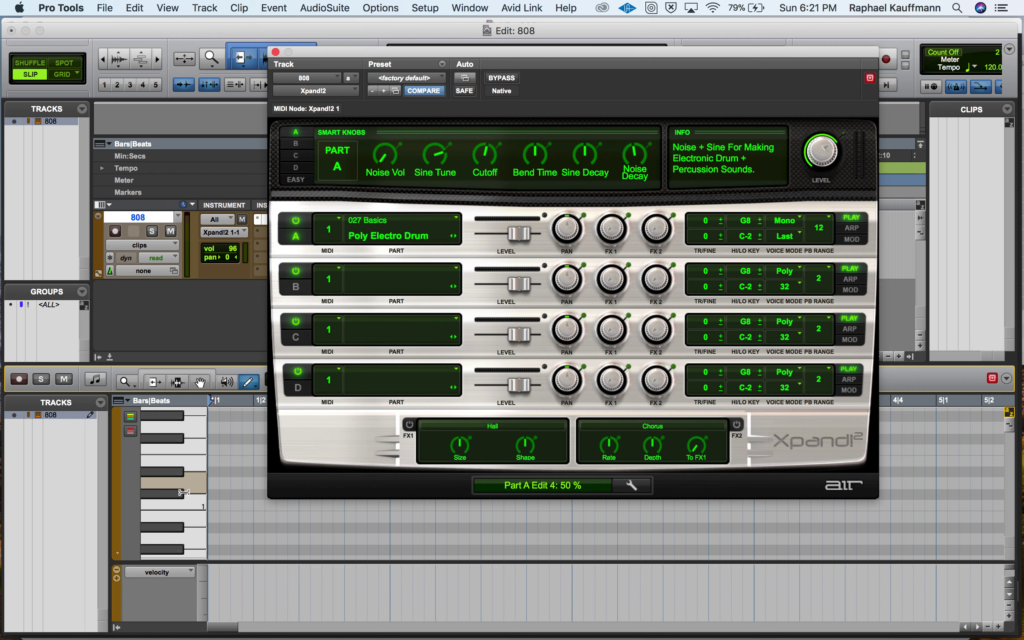
pyautogui.click(207, 499)
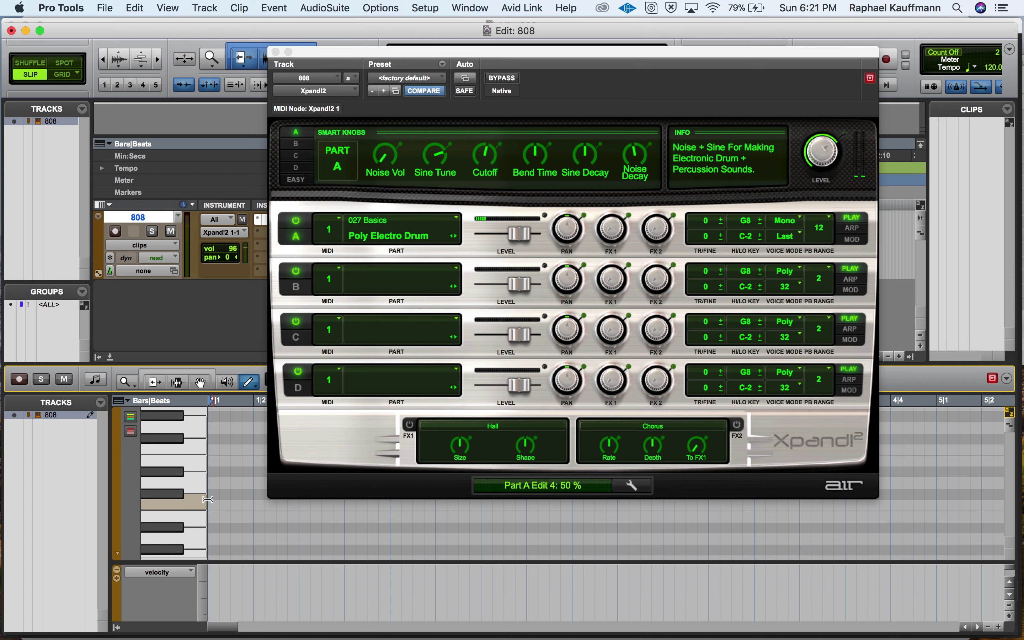
# Step: Raise part A's Sine Decay to 100 % and audition the sound on several low piano keys
pyautogui.moveTo(584, 161); pyautogui.dragTo(586, 72)
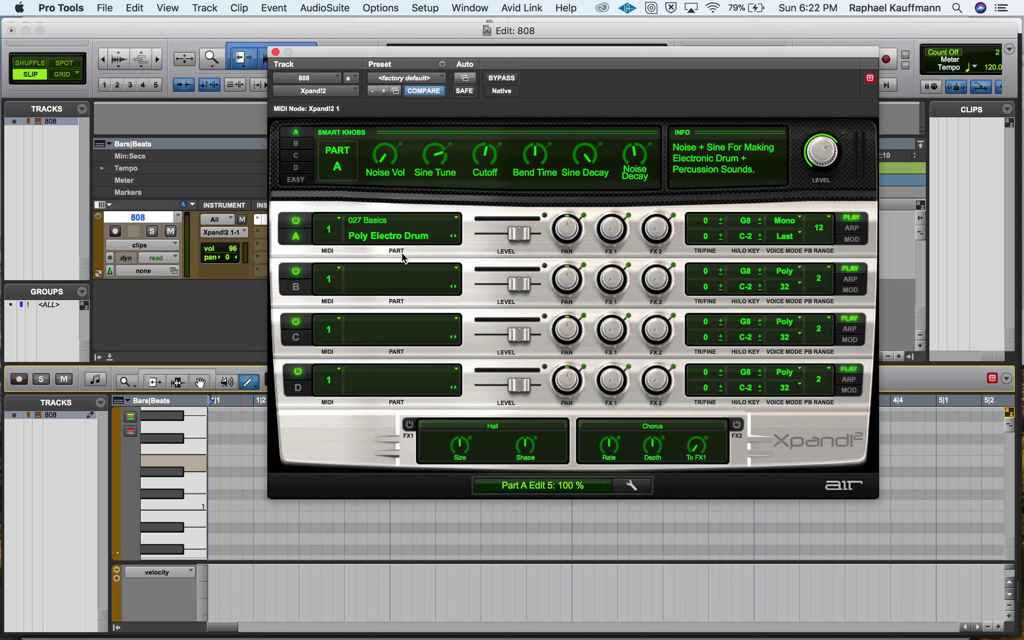
pyautogui.click(193, 505)
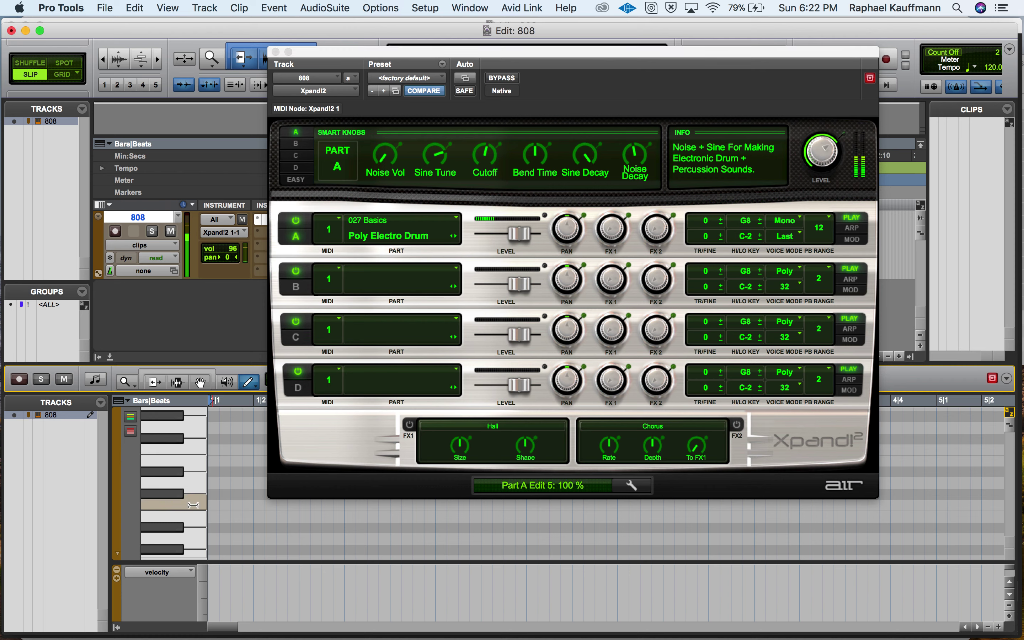
pyautogui.scroll(3, 193, 505)
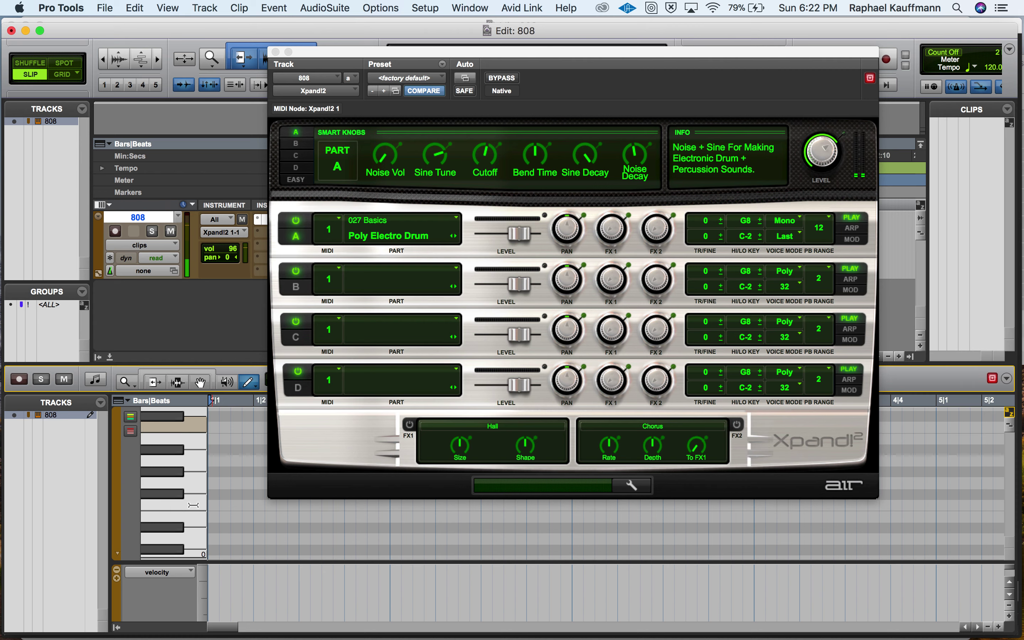
pyautogui.click(193, 526)
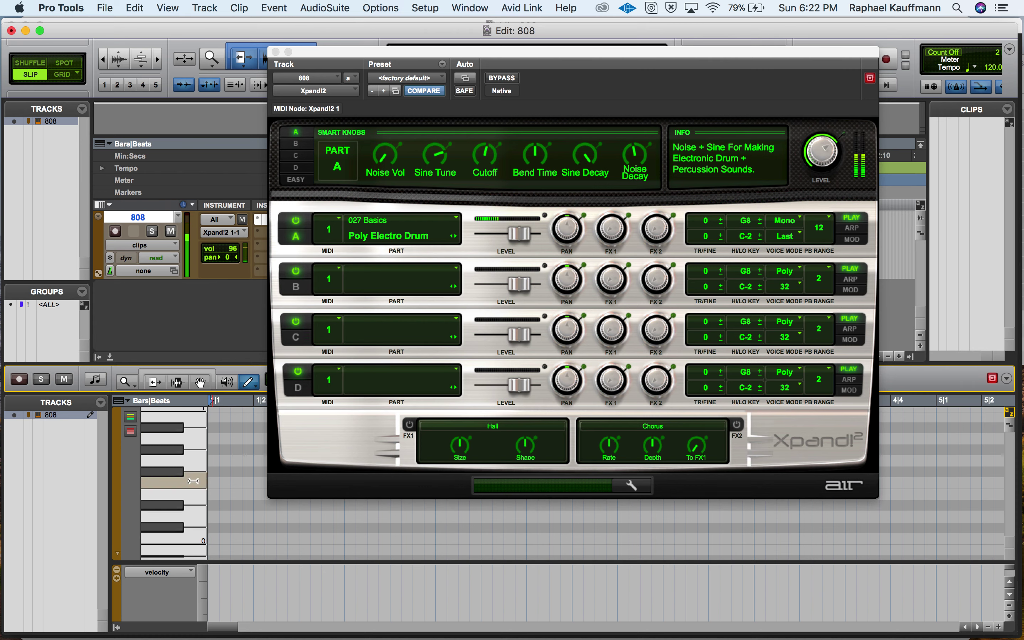
pyautogui.click(192, 470)
pyautogui.click(196, 443)
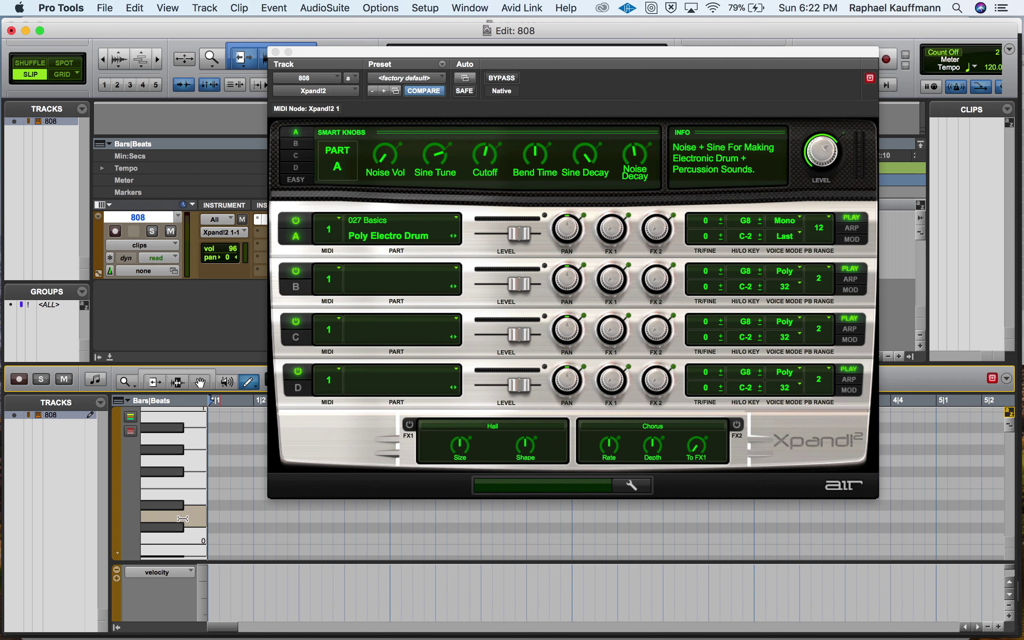
pyautogui.click(180, 498)
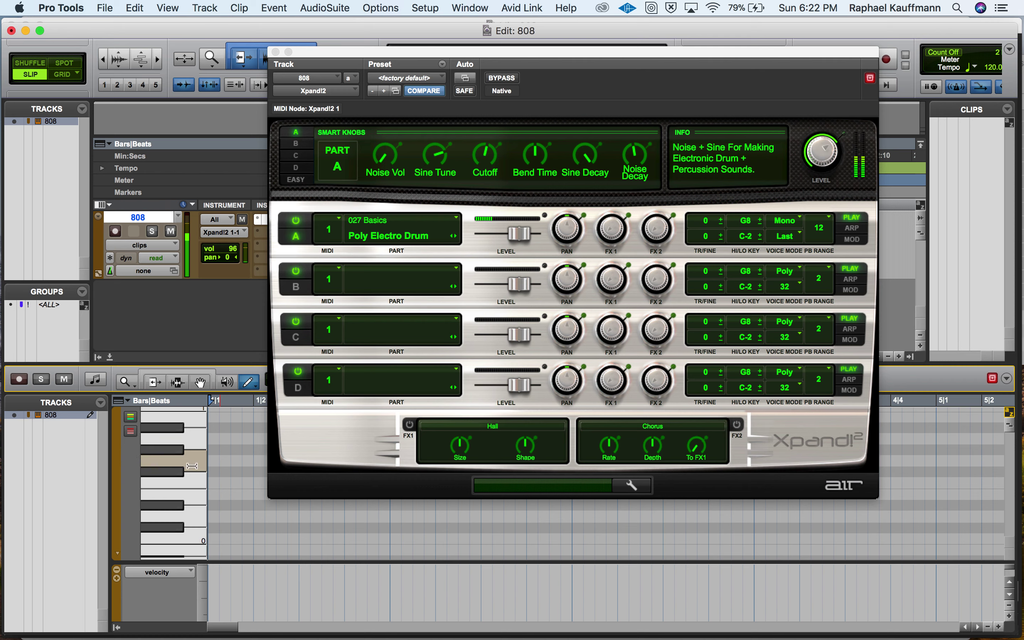
# Step: Show the Easy smart knobs, lower Release to -90 %, and audition the sound on low piano keys
pyautogui.click(296, 179)
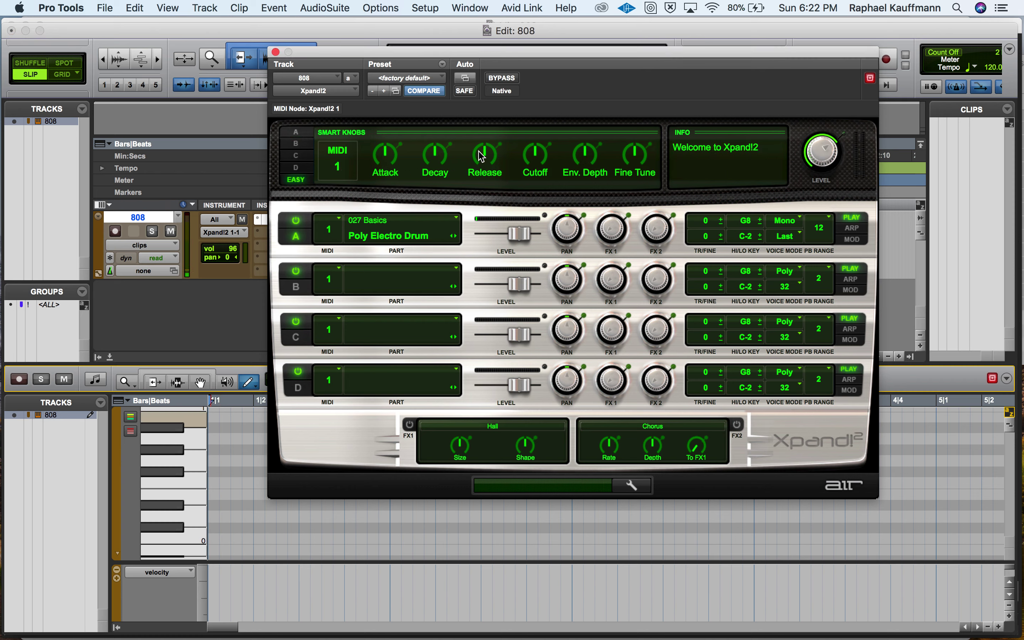
pyautogui.moveTo(481, 157); pyautogui.dragTo(463, 226)
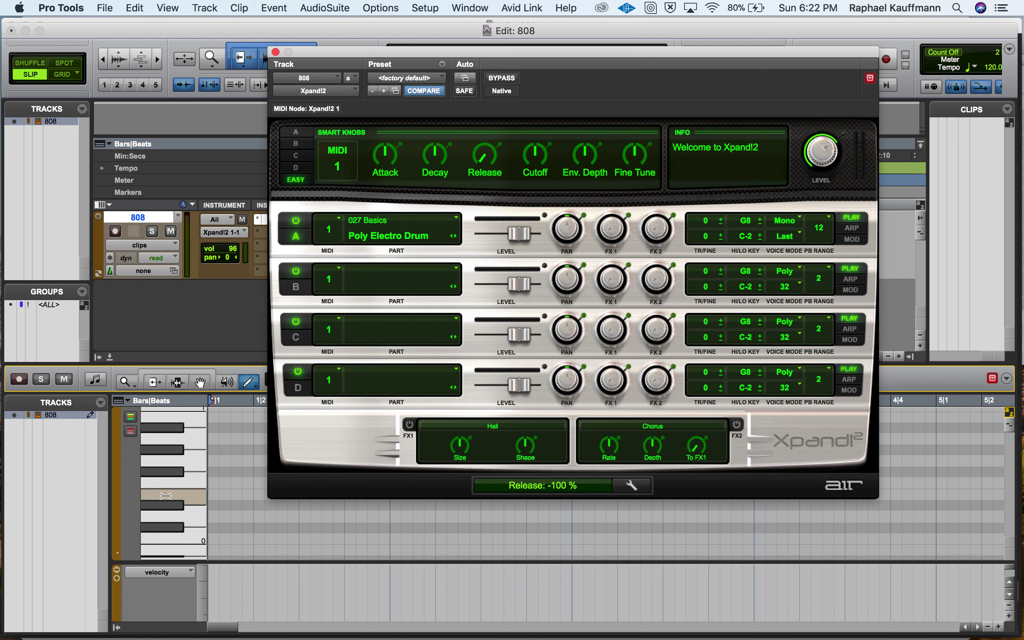
pyautogui.click(168, 508)
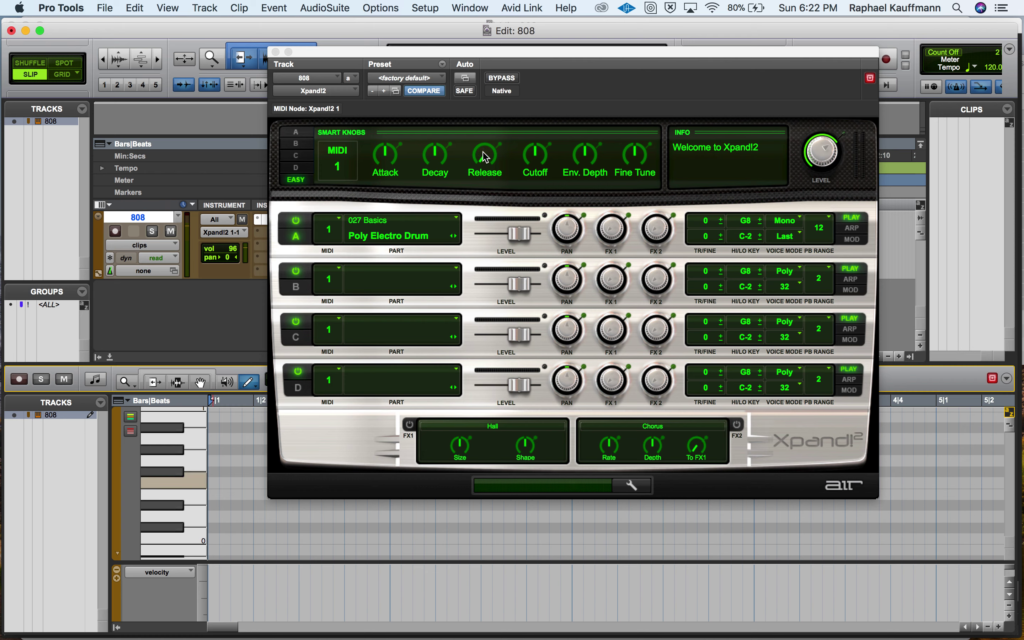
pyautogui.moveTo(485, 156); pyautogui.dragTo(485, 151)
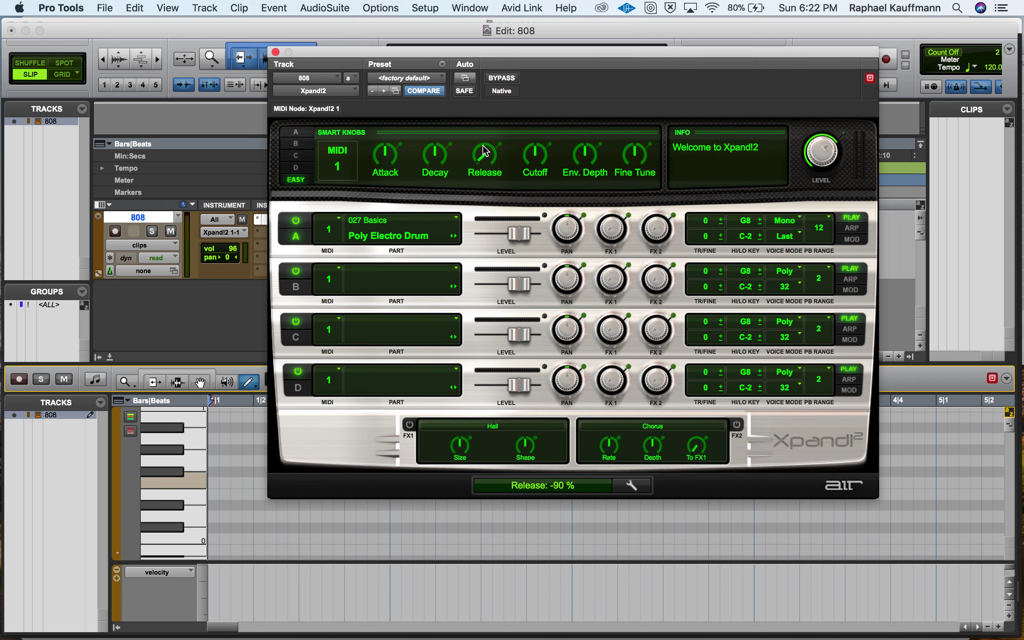
pyautogui.click(189, 481)
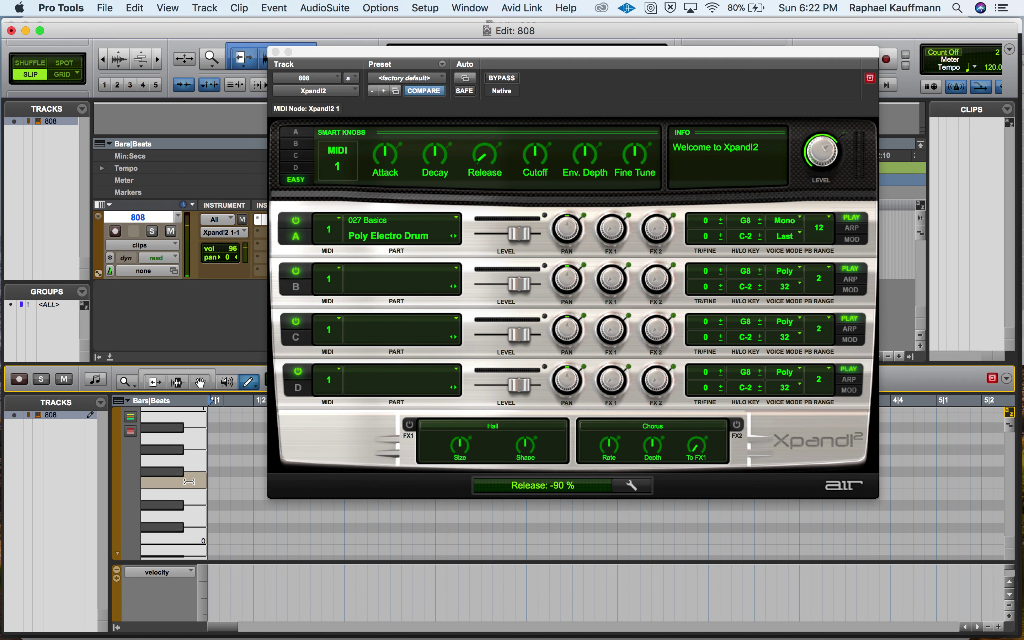
pyautogui.click(186, 502)
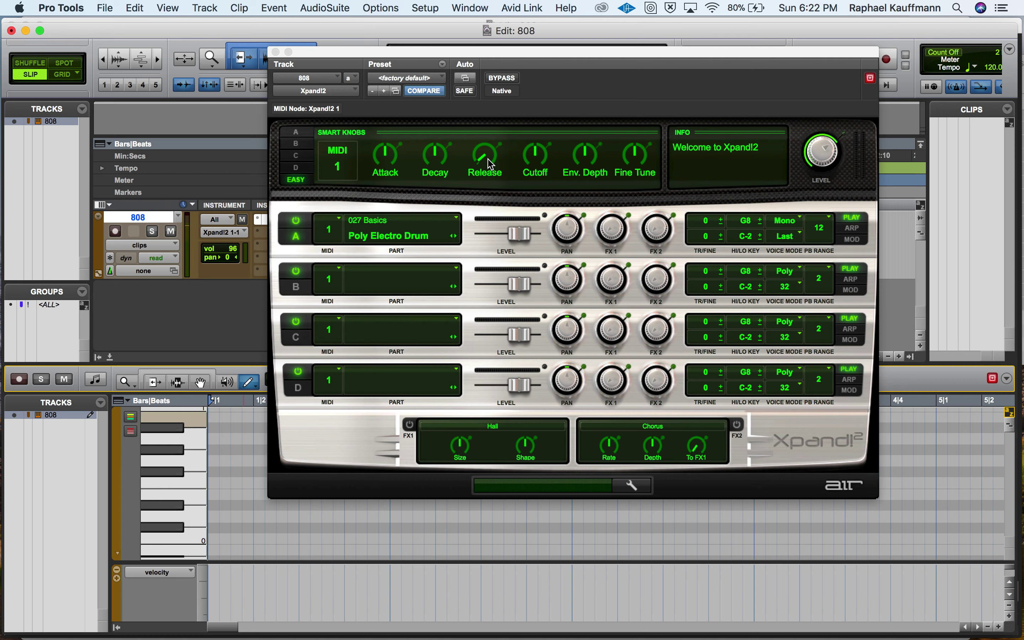
# Step: Draw three one-beat low notes on beats 1 to 3 of bar 1 with the Pencil tool and play them back
pyautogui.moveTo(432, 62); pyautogui.dragTo(624, 62)
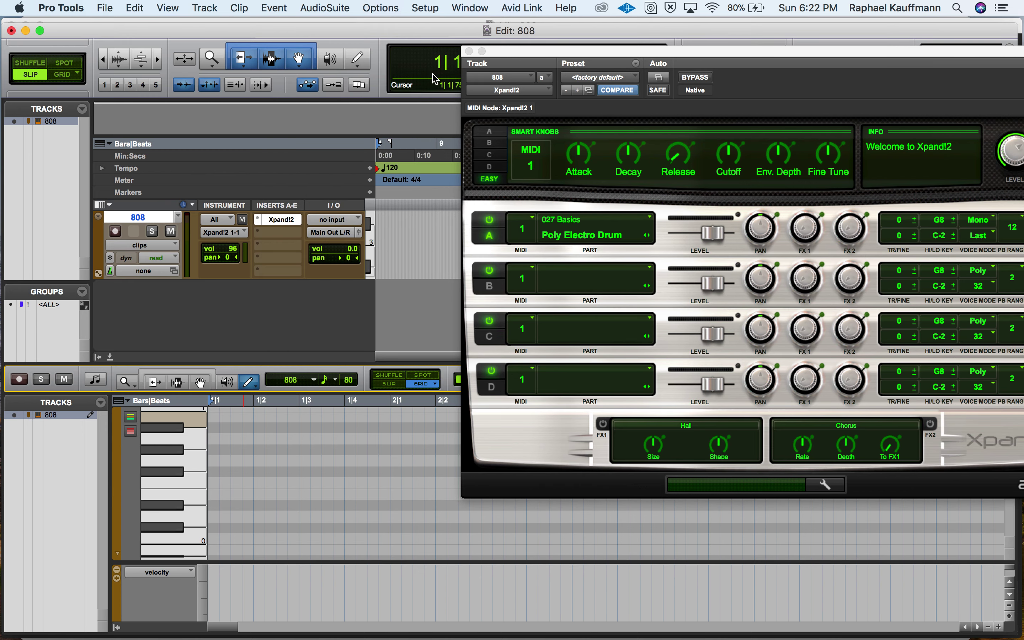
pyautogui.click(353, 64)
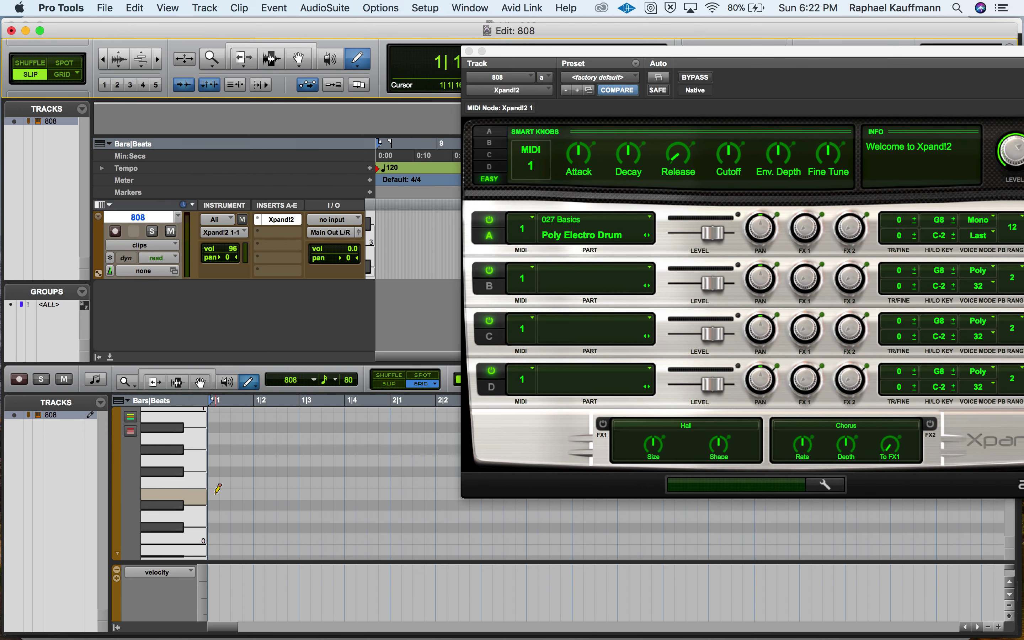
pyautogui.moveTo(210, 494)
pyautogui.mouseDown()
pyautogui.moveTo(249, 494)
pyautogui.moveTo(297, 472)
pyautogui.moveTo(343, 505)
pyautogui.mouseUp()
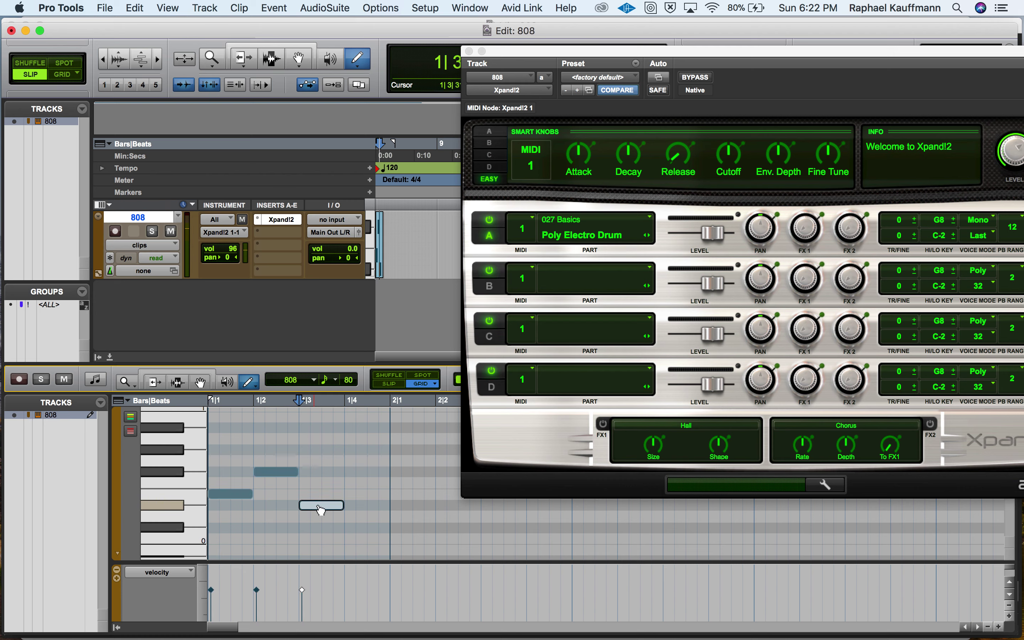
pyautogui.press('Return')
pyautogui.press('space')
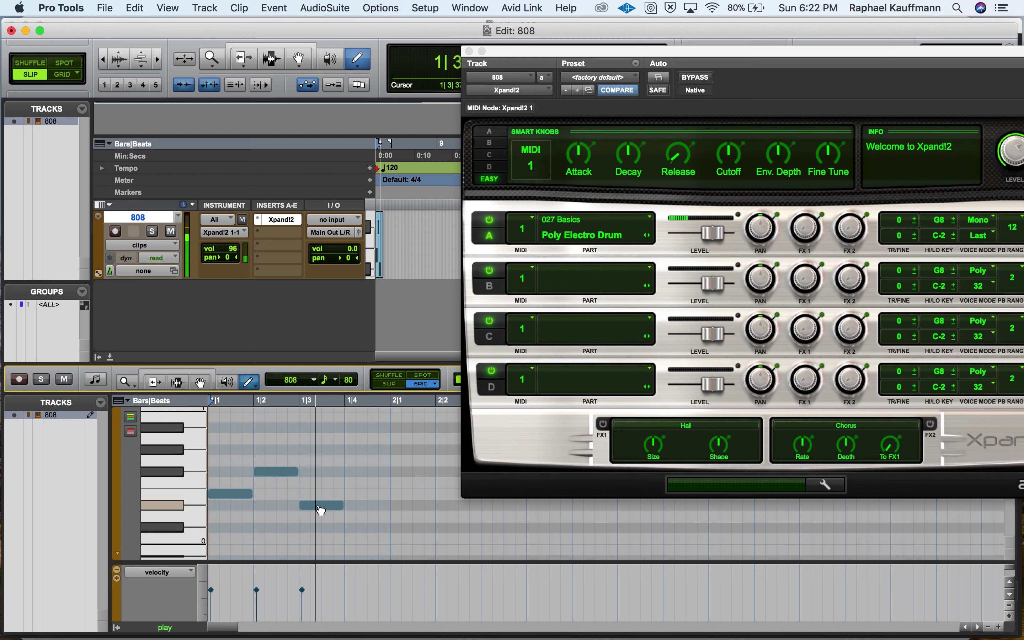
pyautogui.press('space')
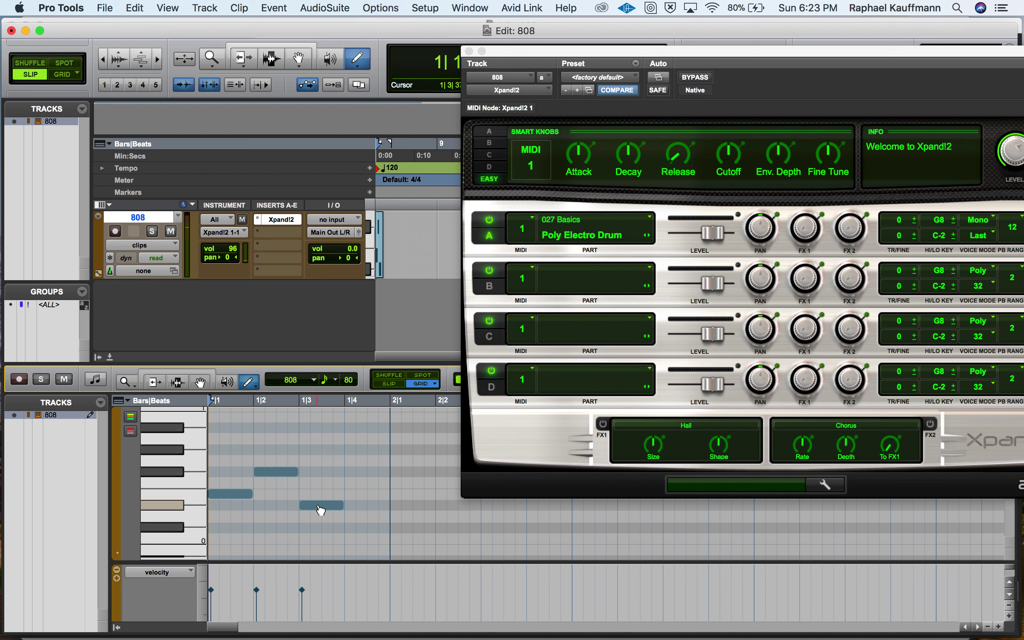
# Step: Raise the Release smart knob to +2 % and play the three drawn notes again
pyautogui.moveTo(677, 153); pyautogui.dragTo(670, 90)
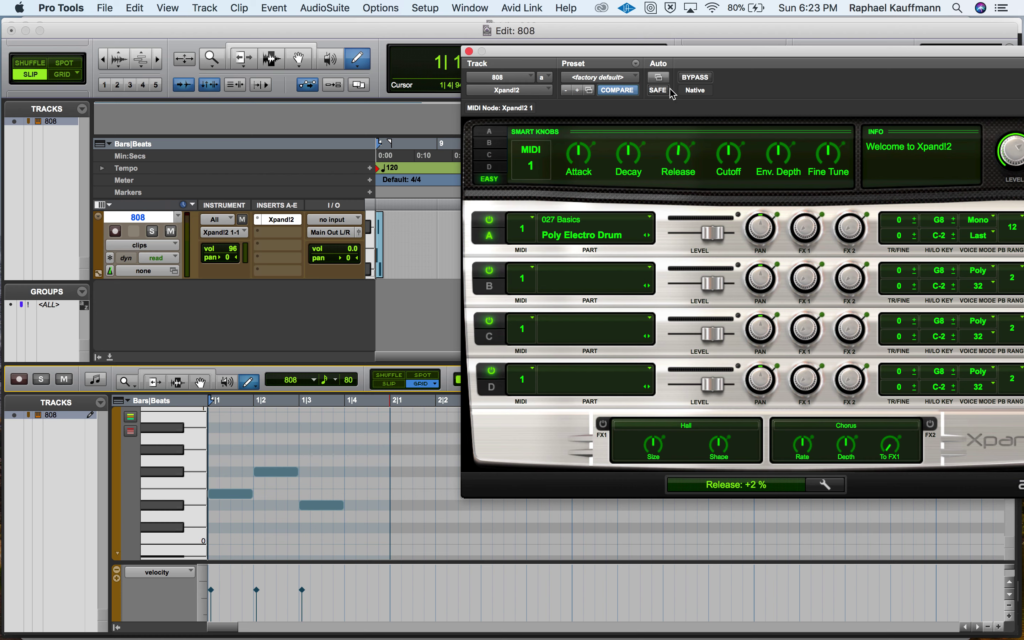
pyautogui.click(321, 506)
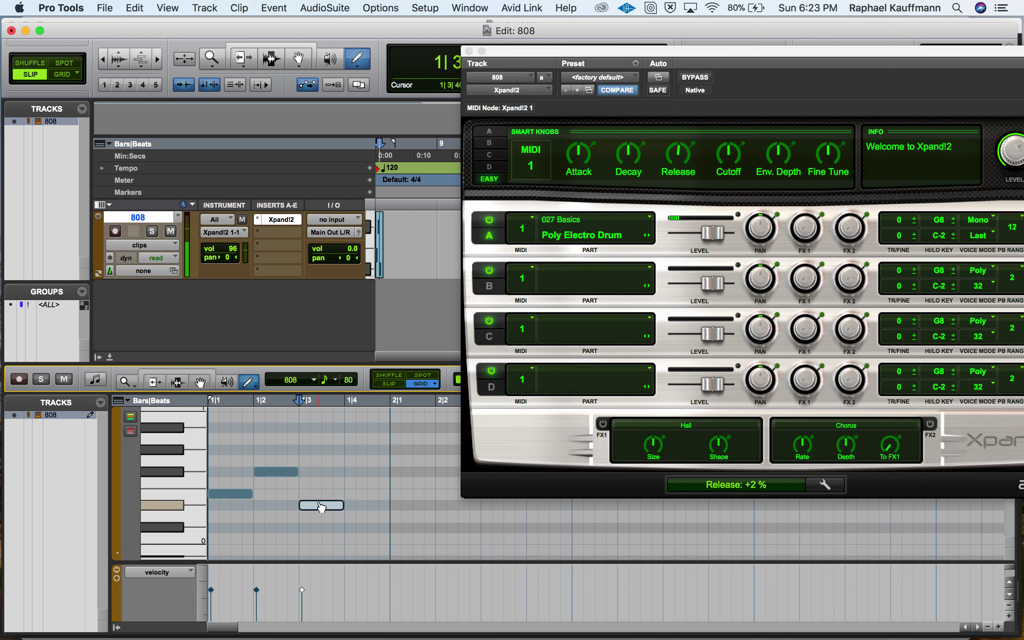
pyautogui.press('space')
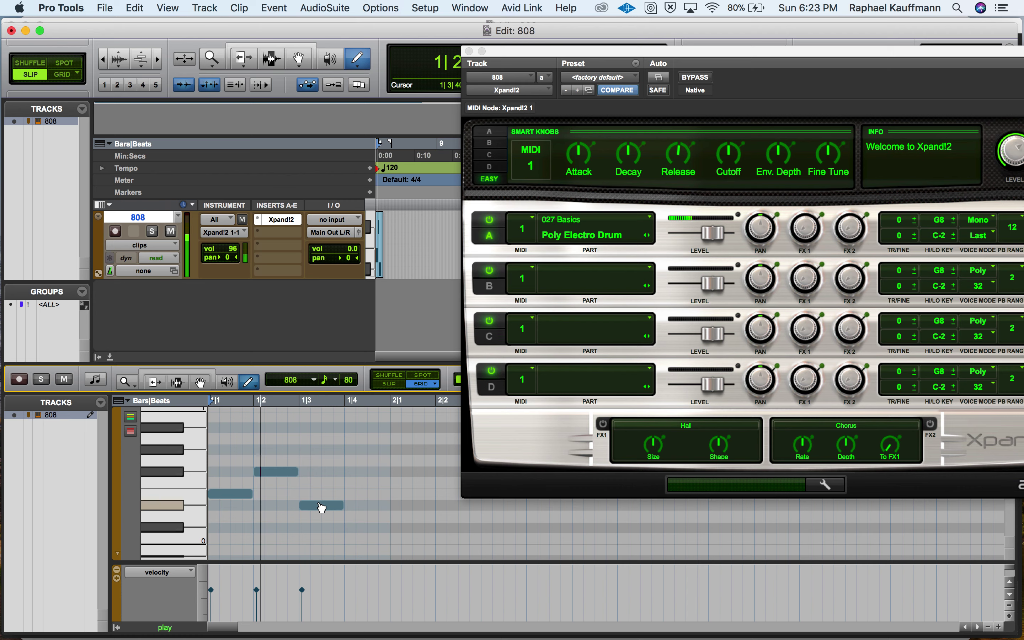
pyautogui.press('space')
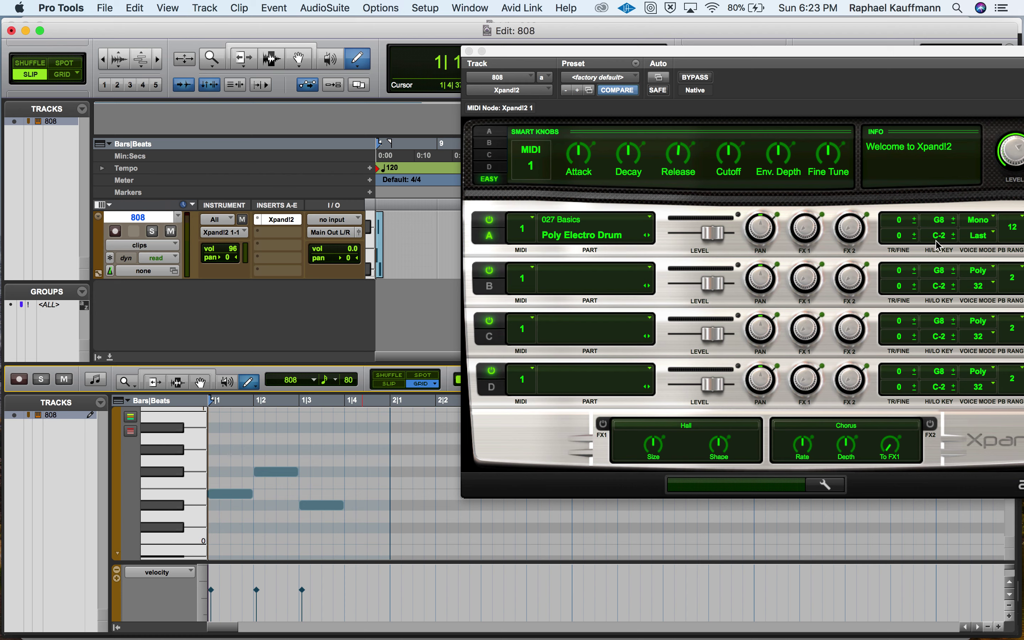
# Step: Try part A's voice mode on Poly, return it to Mono, and close the Xpand!2 window
pyautogui.click(980, 220)
pyautogui.click(981, 220)
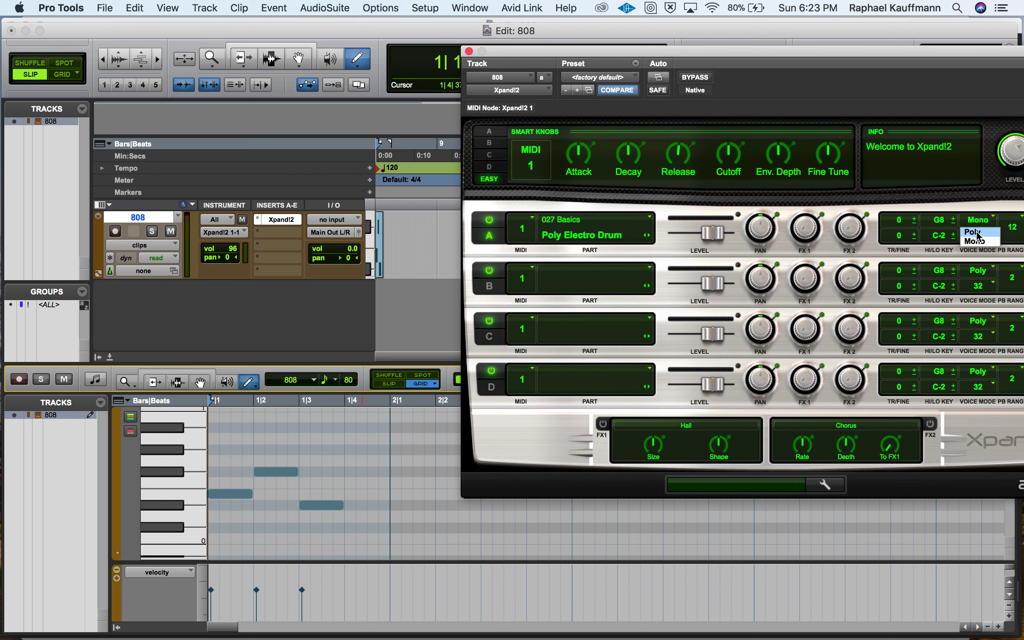
pyautogui.click(973, 233)
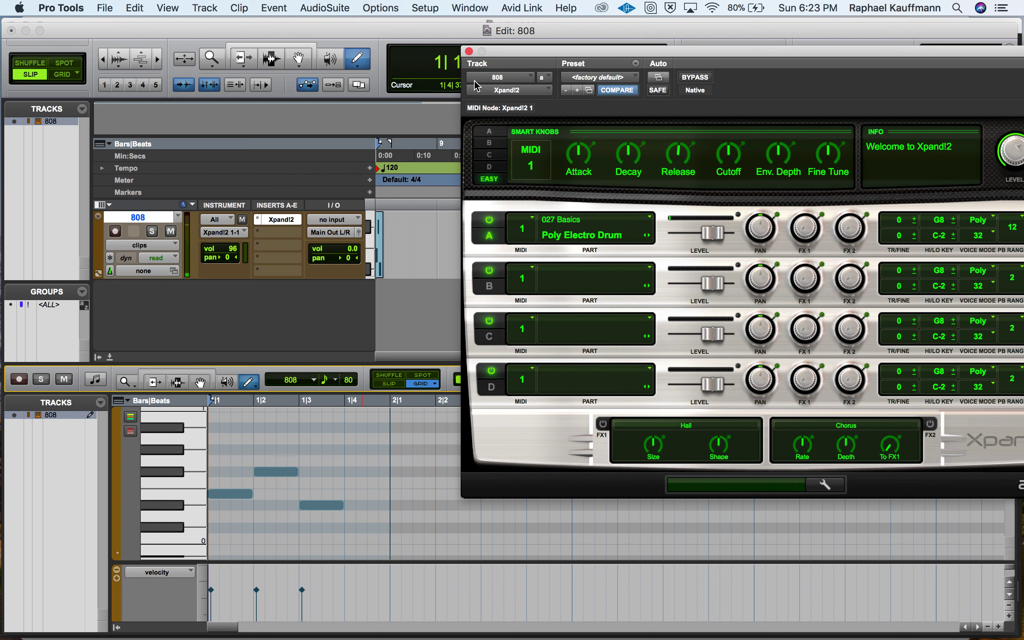
pyautogui.click(987, 219)
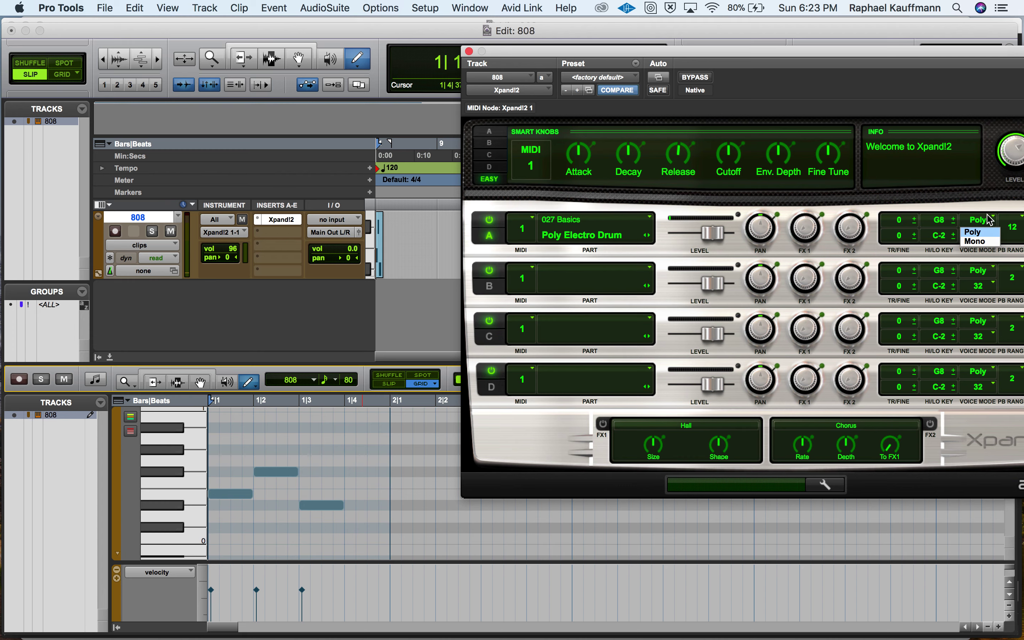
pyautogui.click(975, 241)
pyautogui.click(470, 51)
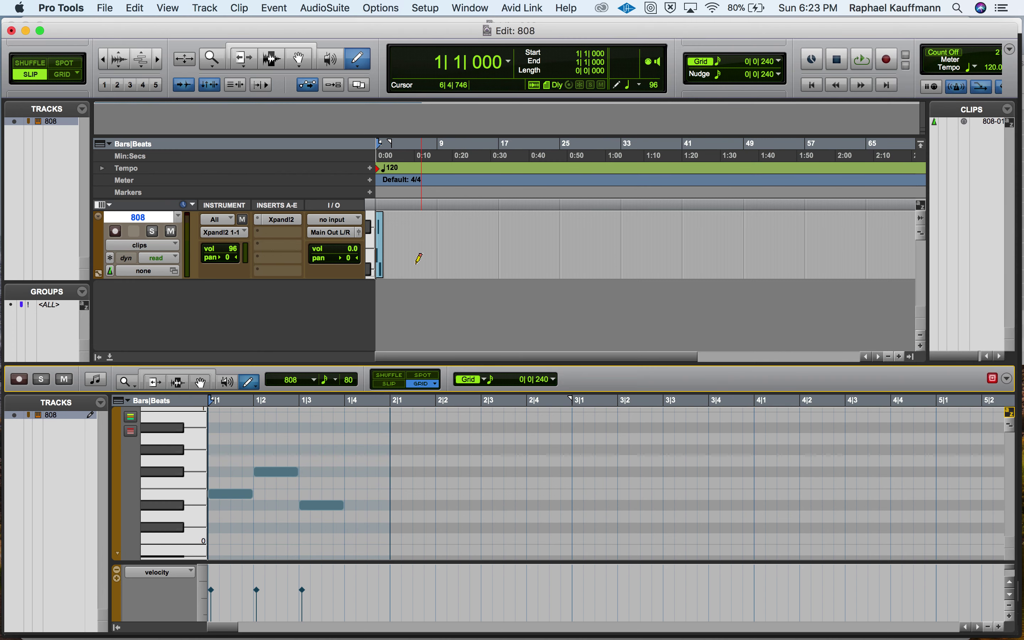
# Step: Switch to QuickTime Player, close the screen recording, and enter "808 in Xp" as its file name
pyautogui.press('super+Tab')
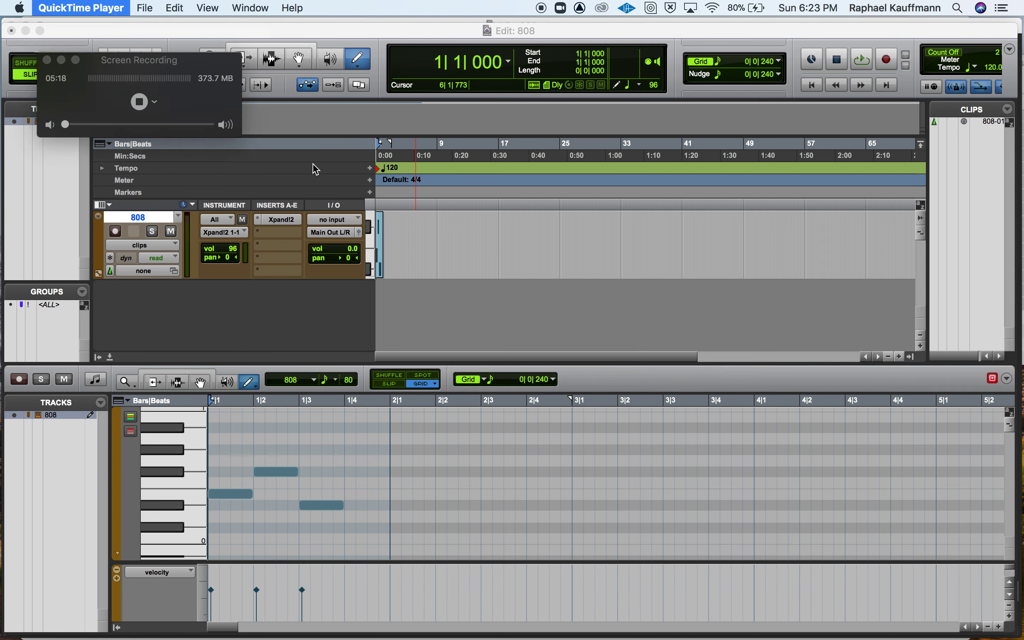
pyautogui.press('super+w')
pyautogui.write('808 in Xp')
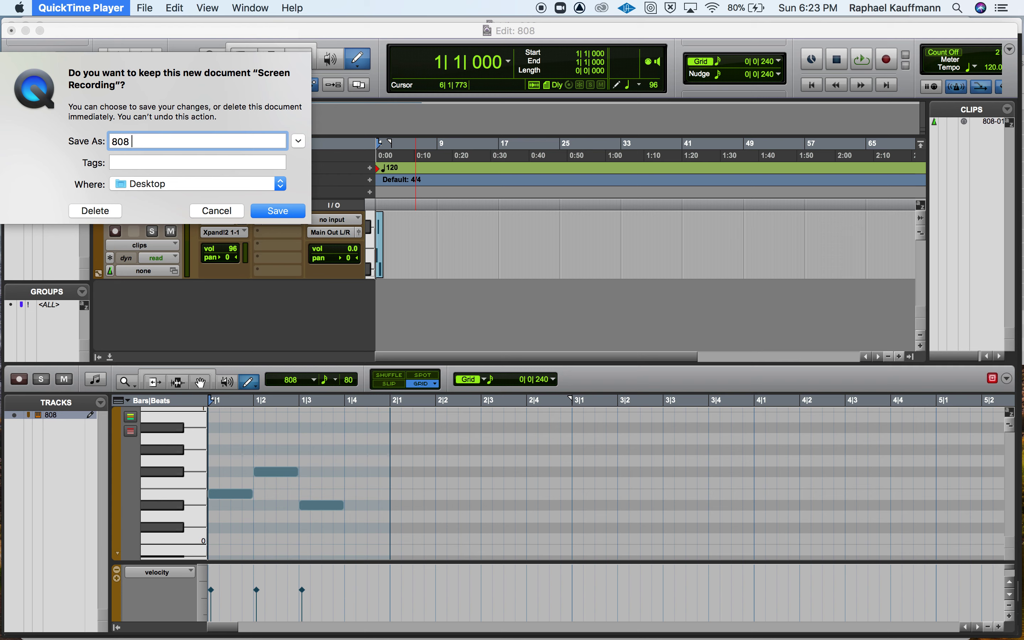